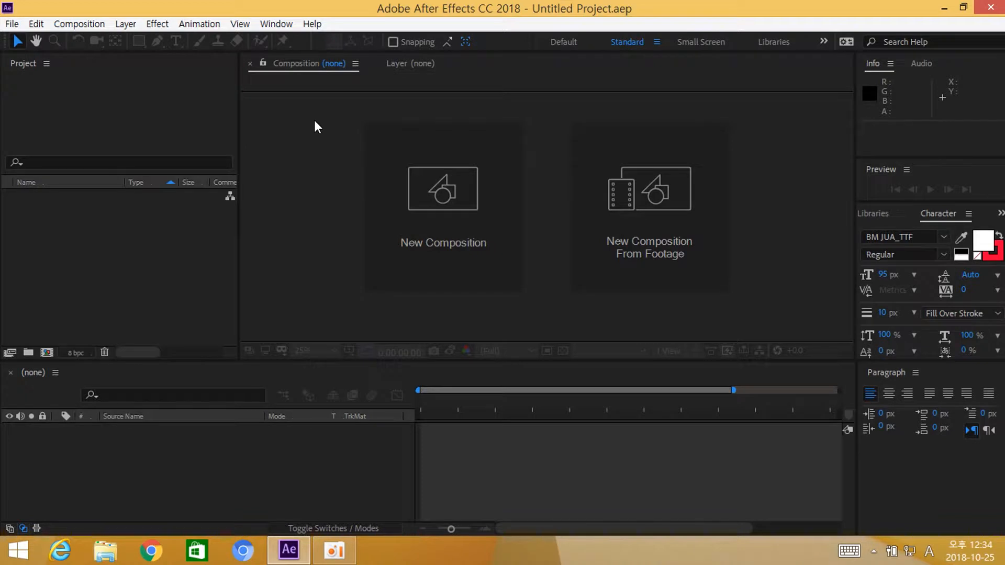
# Step: Start a new composition named "#1첫번째 강의" using the HDTV 1080 29.97 preset
pyautogui.click(421, 227)
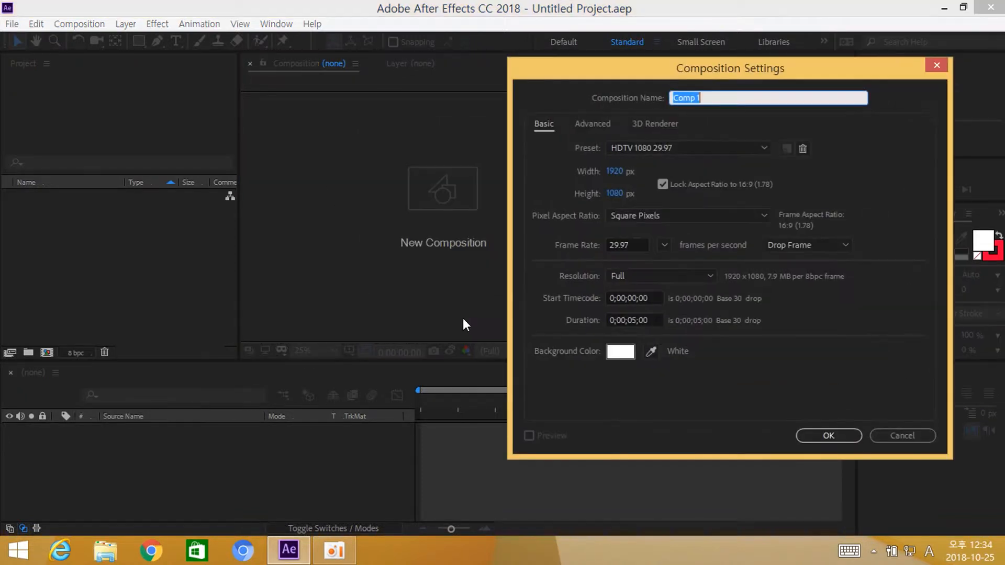
pyautogui.moveTo(735, 71); pyautogui.dragTo(562, 78)
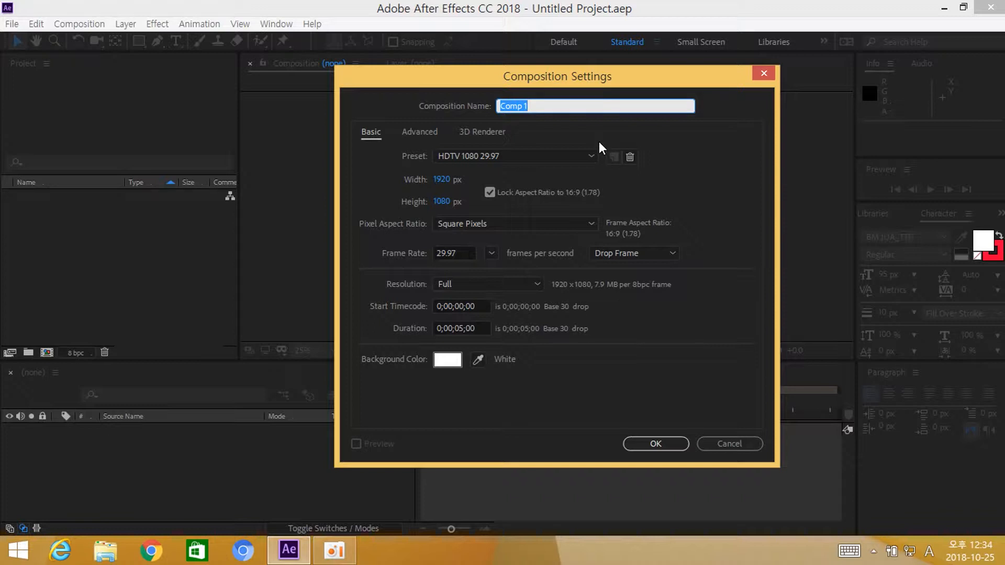
pyautogui.write('#1')
pyautogui.press('Hangul')
pyautogui.write('첫 번째 강의')
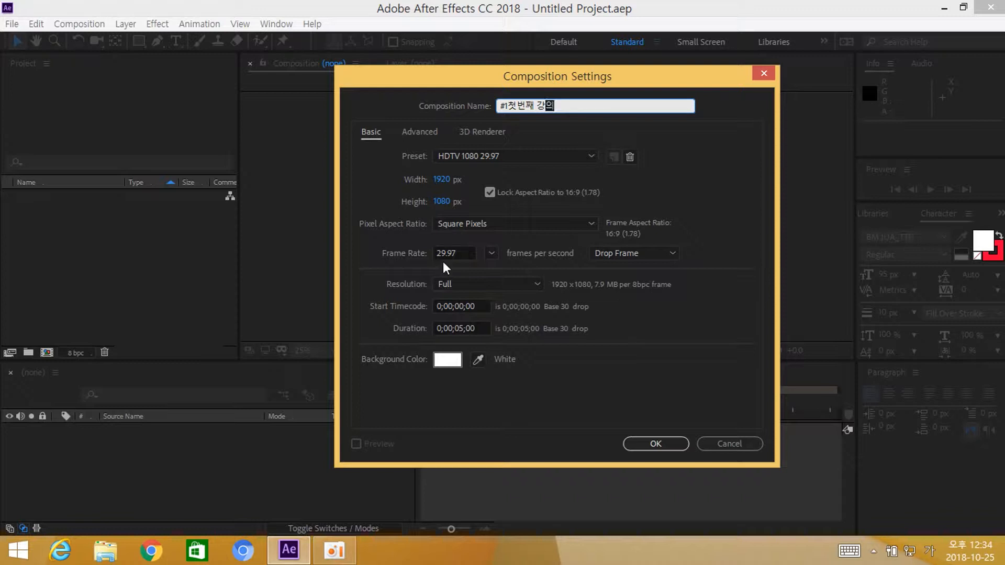
pyautogui.click(463, 162)
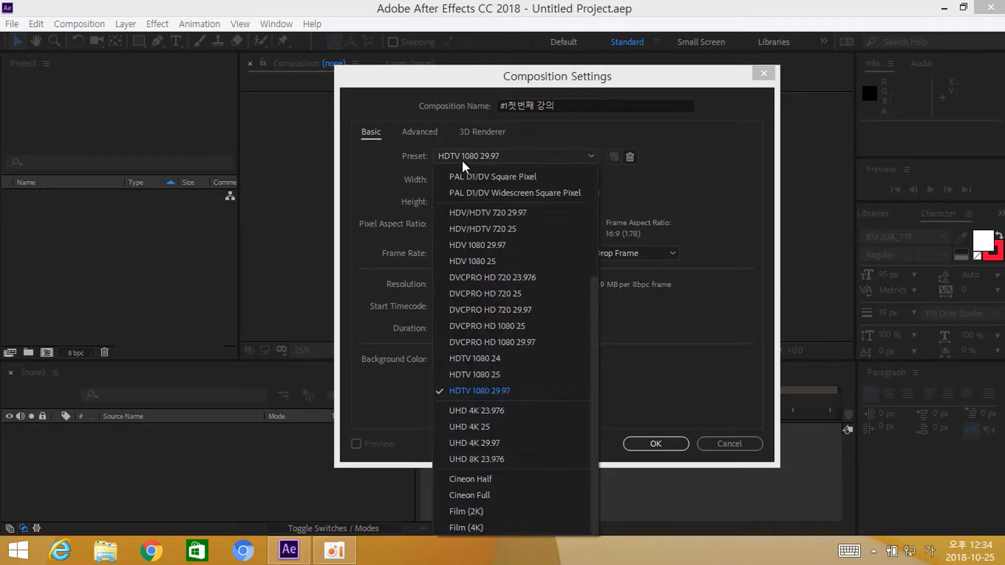
pyautogui.click(495, 396)
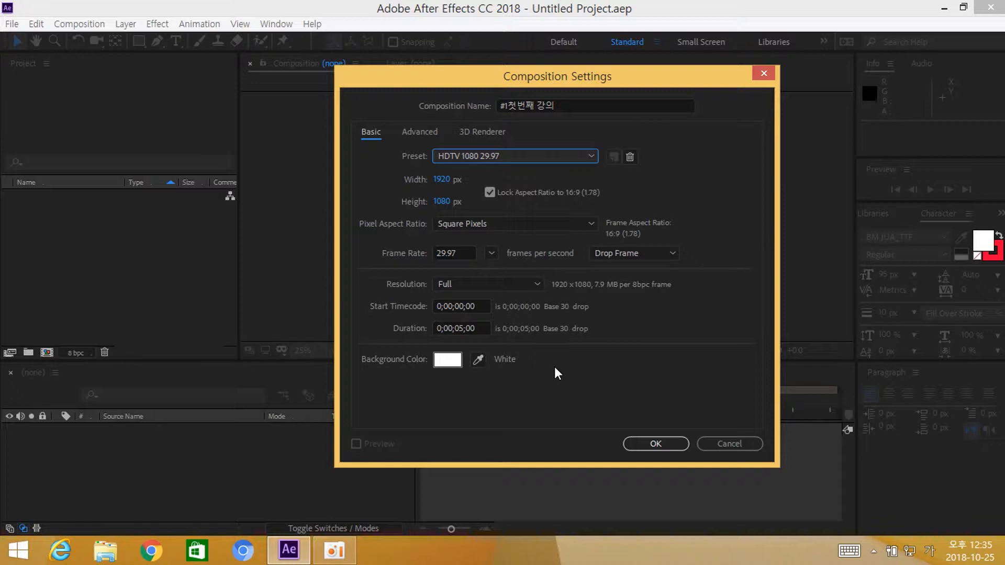
# Step: Set the composition's duration to 0;00;10;00 and create it
pyautogui.click(483, 330)
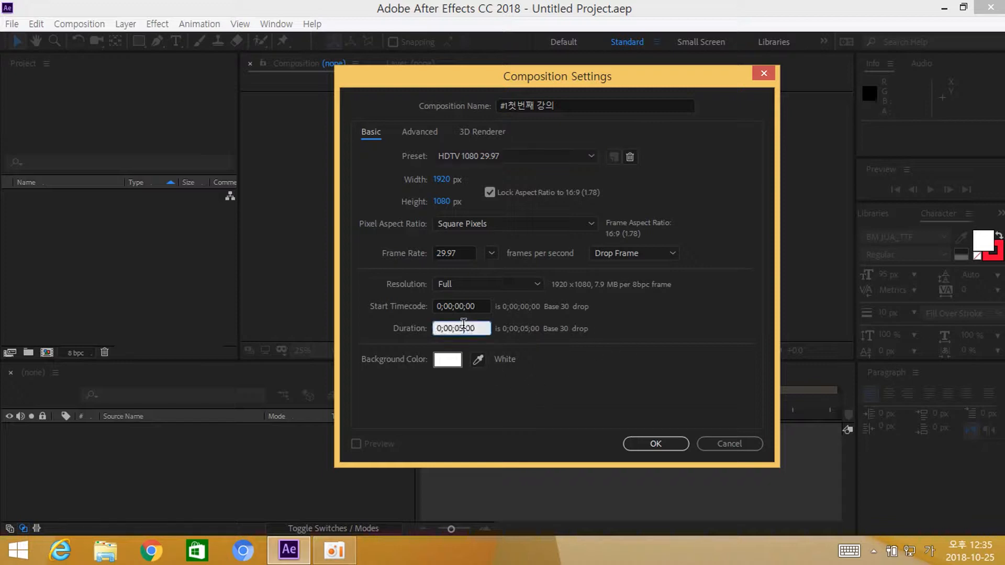
pyautogui.click(542, 387)
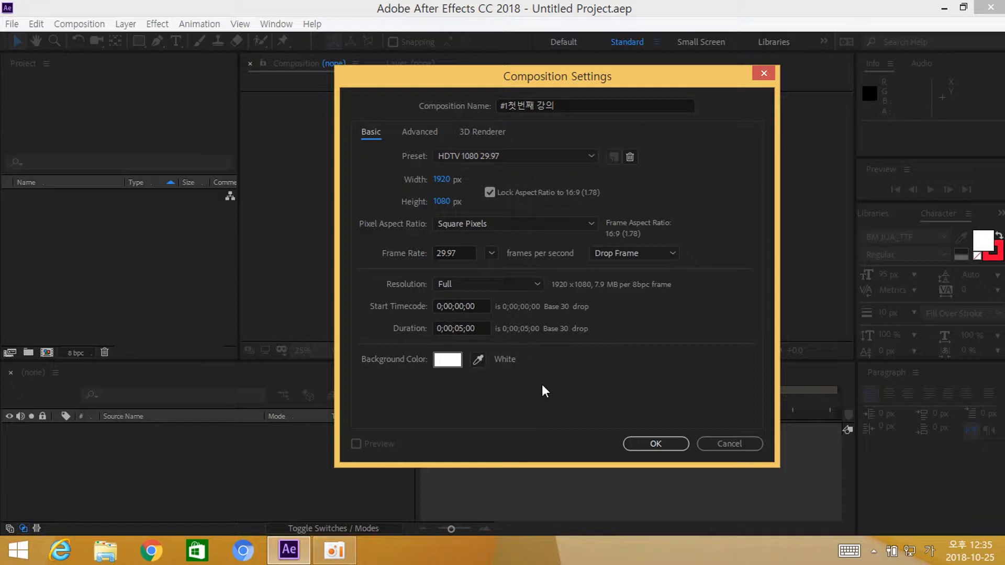
pyautogui.click(464, 328)
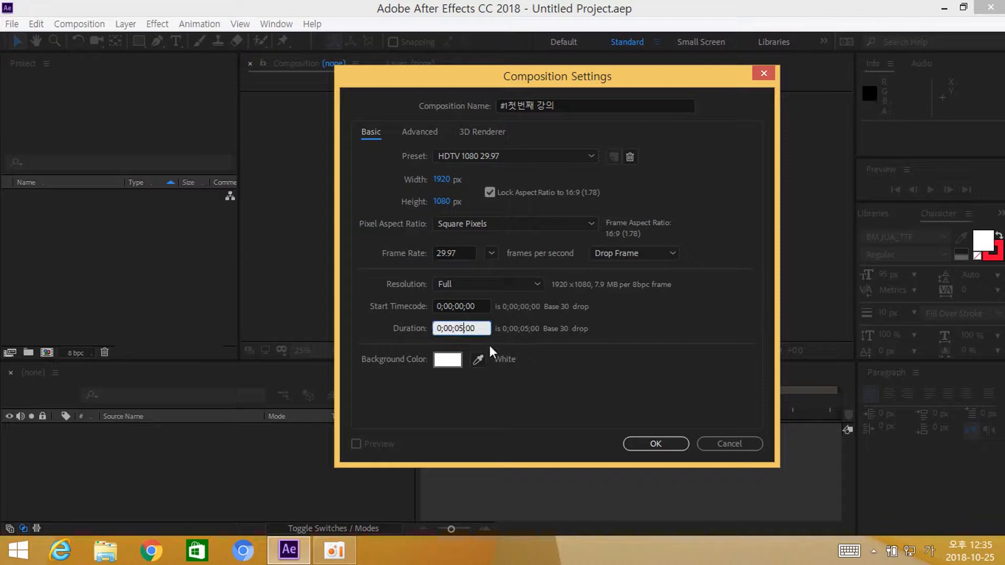
pyautogui.press('BackSpace')
pyautogui.press('BackSpace')
pyautogui.press('BackSpace')
pyautogui.write('10')
pyautogui.click(566, 389)
pyautogui.click(644, 441)
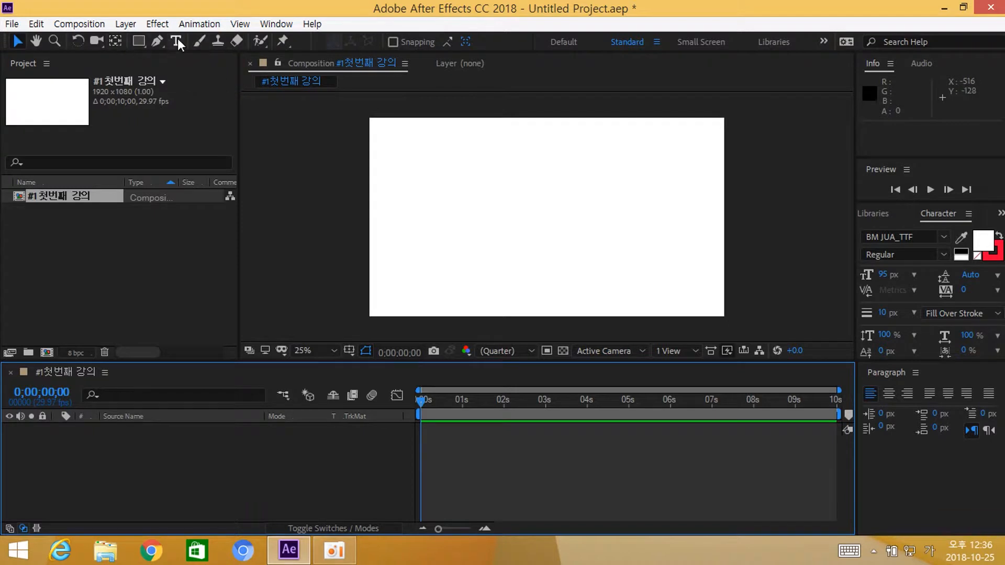
# Step: Start a text layer in the canvas's upper-left area and swap the fill and stroke colours to get a red fill
pyautogui.click(279, 142)
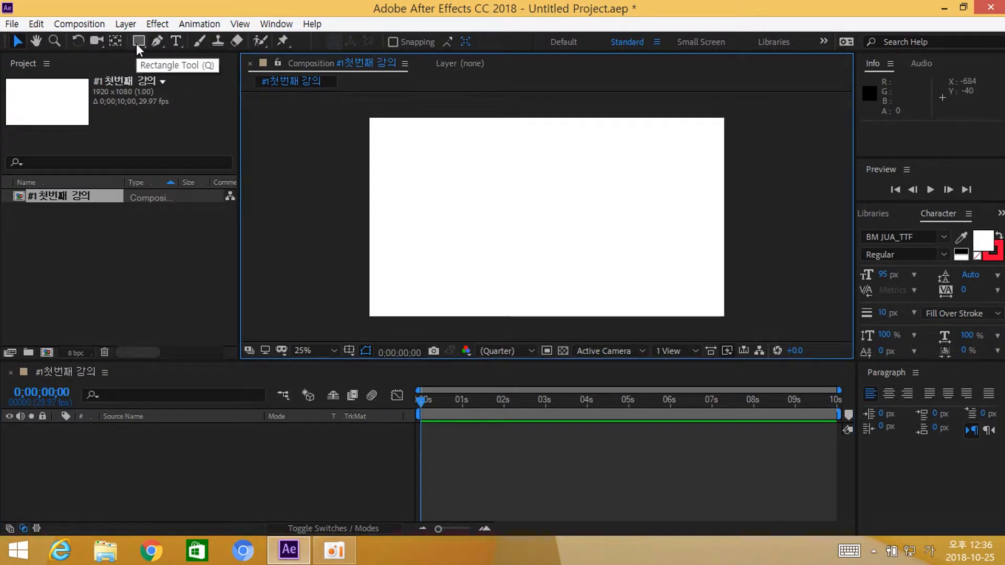
pyautogui.click(176, 42)
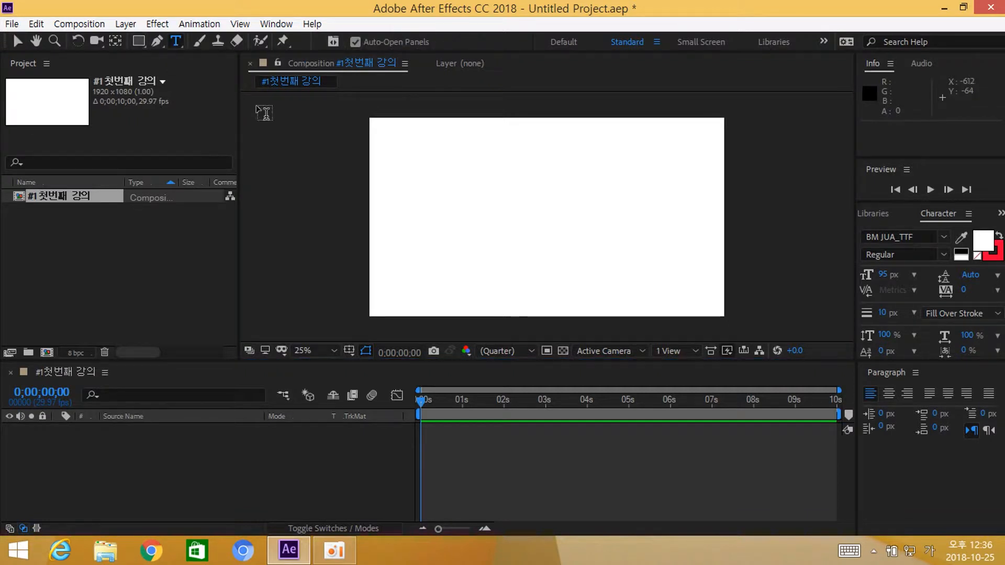
pyautogui.click(408, 177)
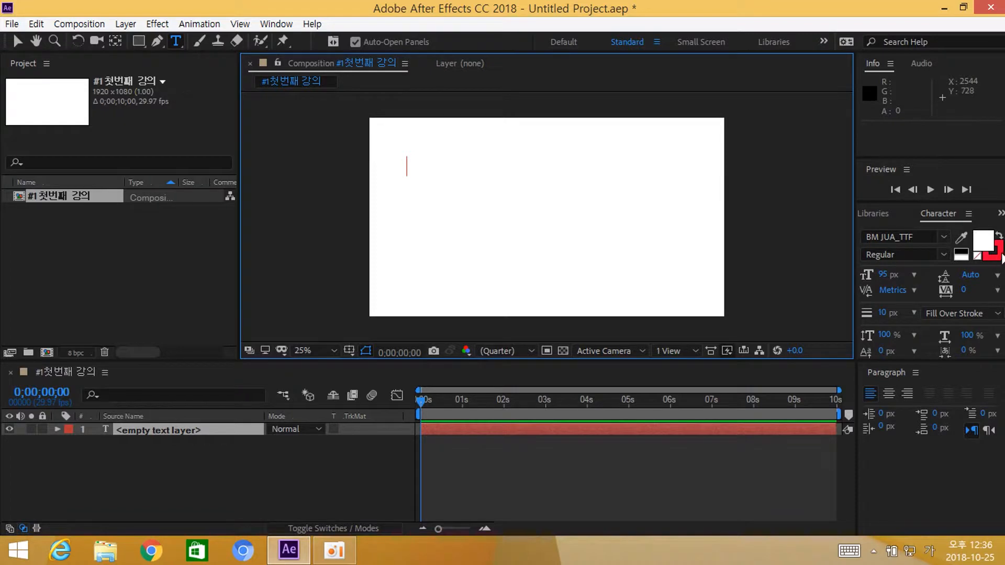
pyautogui.click(998, 236)
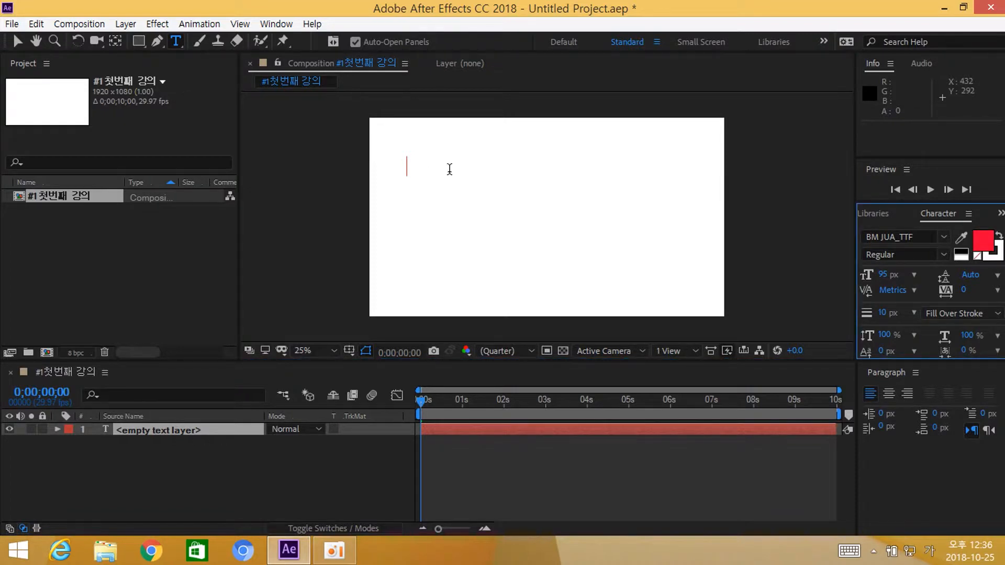
# Step: Enter the text "호승tv에 오신 여러분을" in the new text layer and finish text editing
pyautogui.write('ㅌ')
pyautogui.click(410, 165)
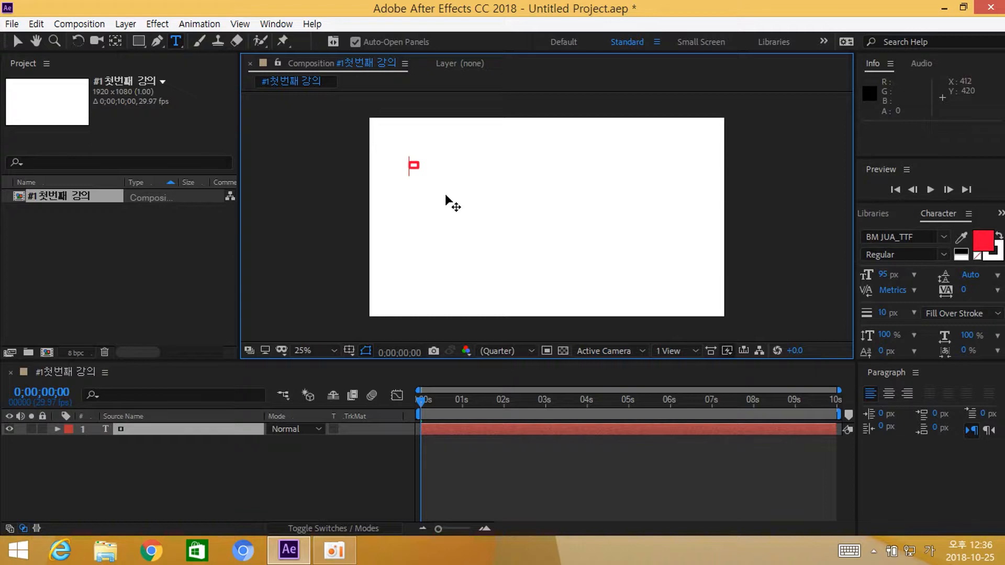
pyautogui.write('호승tv에')
pyautogui.press('Delete')
pyautogui.write('오신 여러분을')
pyautogui.click(17, 40)
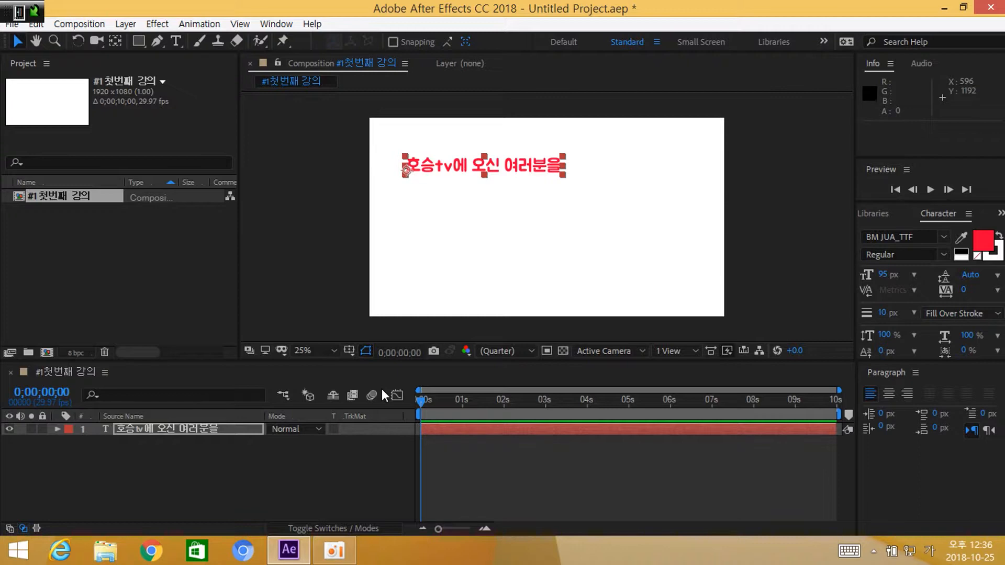
pyautogui.click(269, 484)
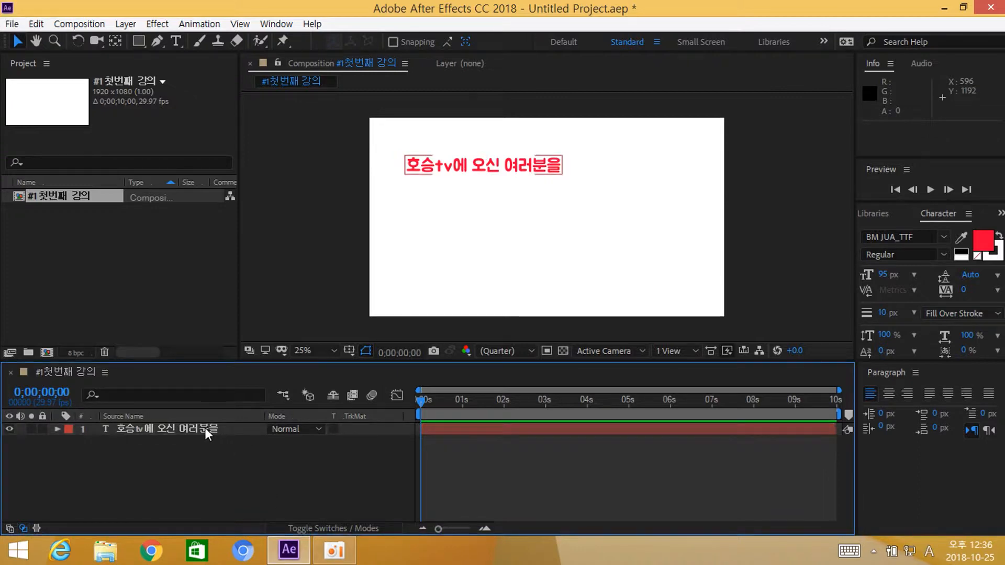
pyautogui.click(206, 429)
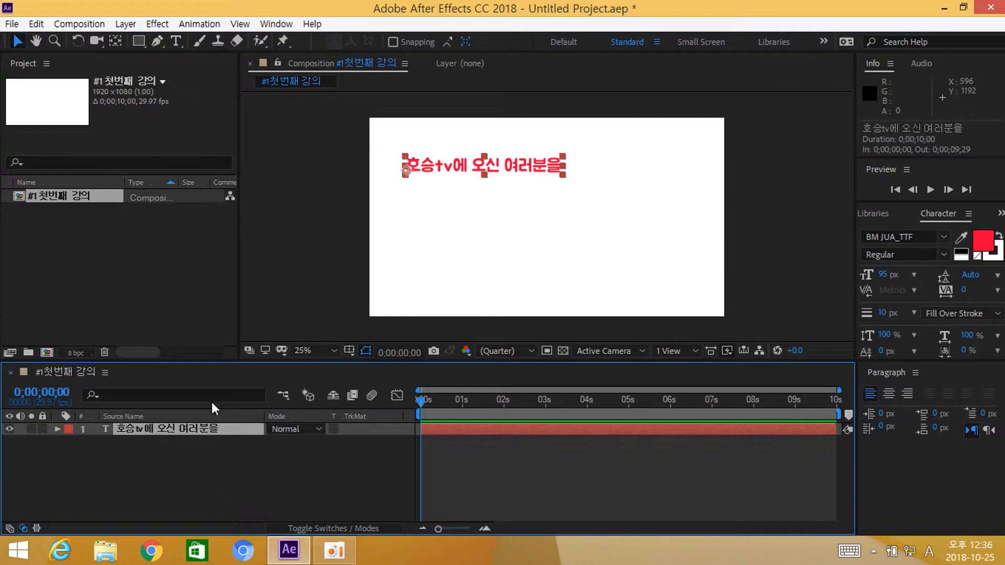
pyautogui.click(190, 301)
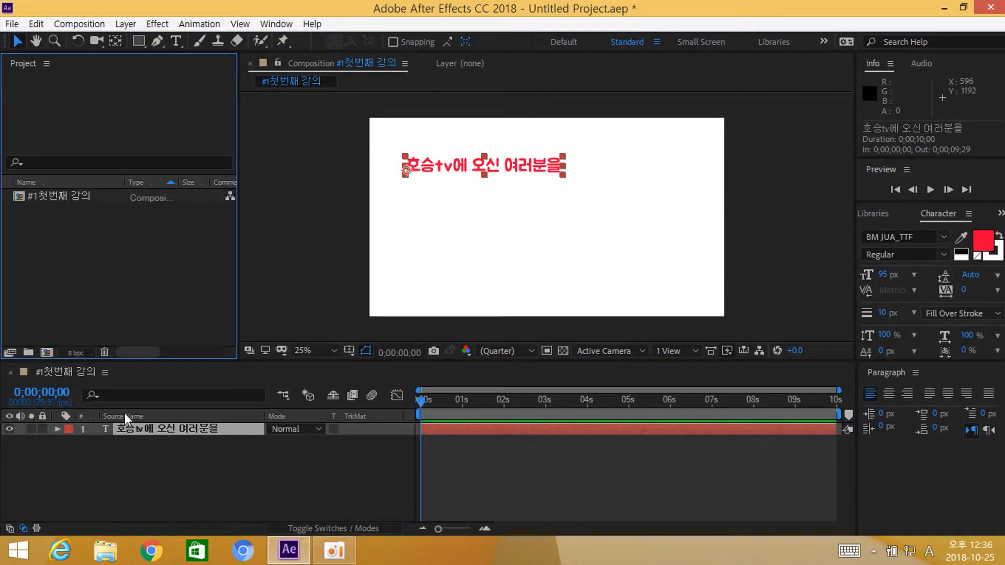
pyautogui.click(132, 457)
pyautogui.doubleClick(106, 262)
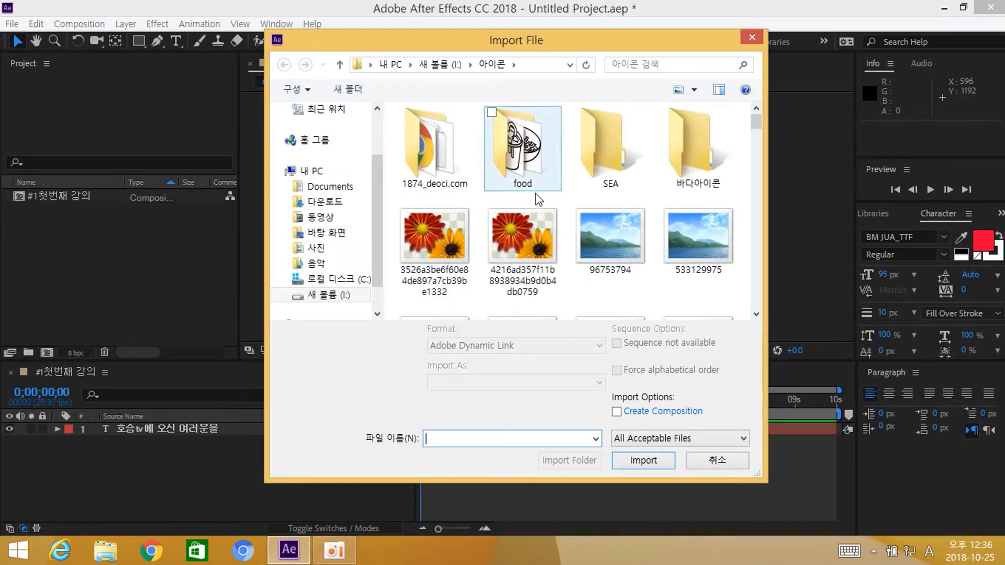
pyautogui.press('Escape')
pyautogui.click(149, 457)
pyautogui.click(526, 164)
pyautogui.click(328, 232)
# Step: Reveal the text layer's Position property and move the text near the canvas centre, to about 528, 428
pyautogui.click(181, 426)
pyautogui.press('p')
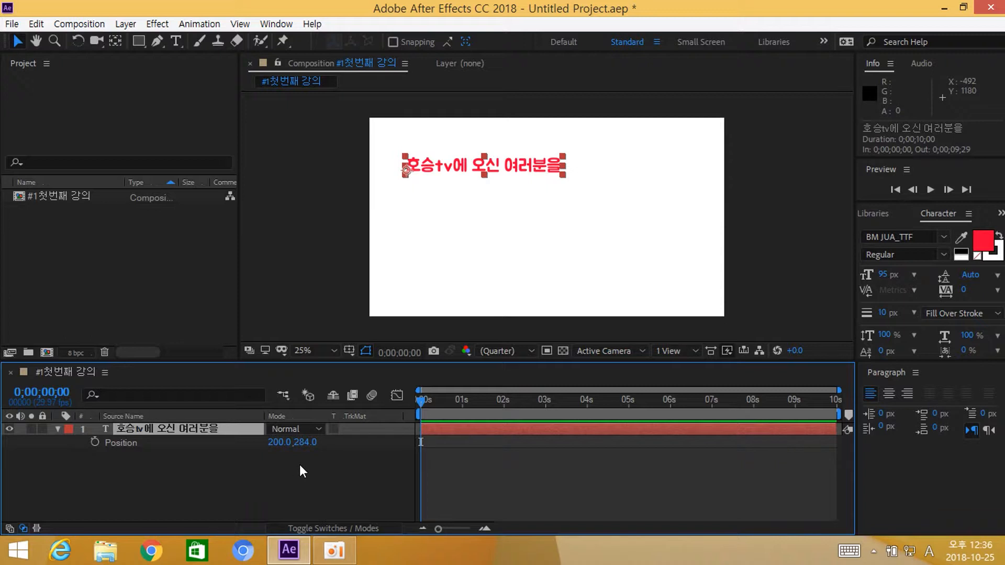
pyautogui.moveTo(522, 160); pyautogui.dragTo(585, 193)
pyautogui.click(633, 193)
pyautogui.click(588, 190)
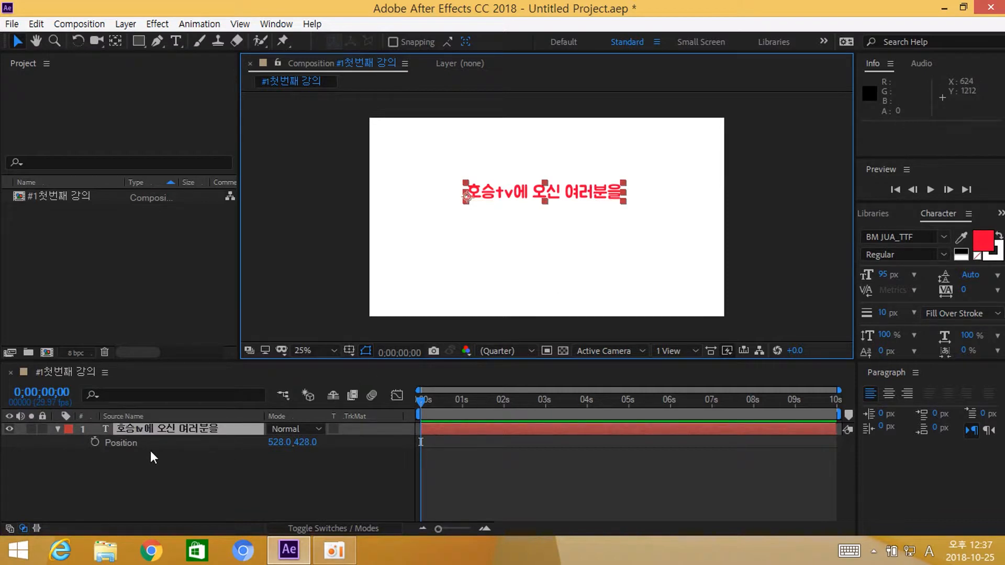
# Step: Add a Position keyframe to the text layer at 0;00;00;10
pyautogui.moveTo(421, 400)
pyautogui.mouseDown()
pyautogui.moveTo(409, 400)
pyautogui.moveTo(434, 406)
pyautogui.moveTo(408, 401)
pyautogui.mouseUp()
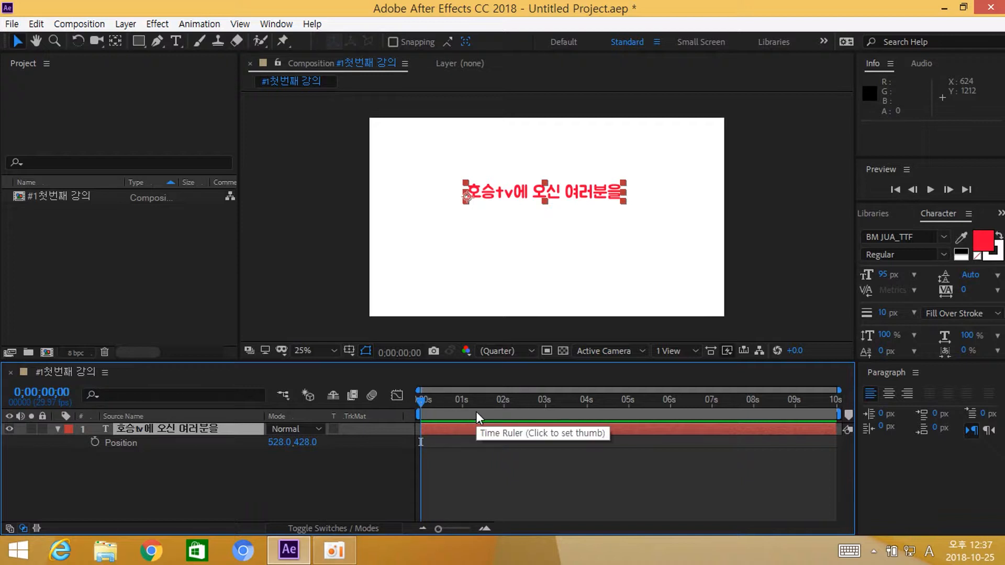
pyautogui.press('=')
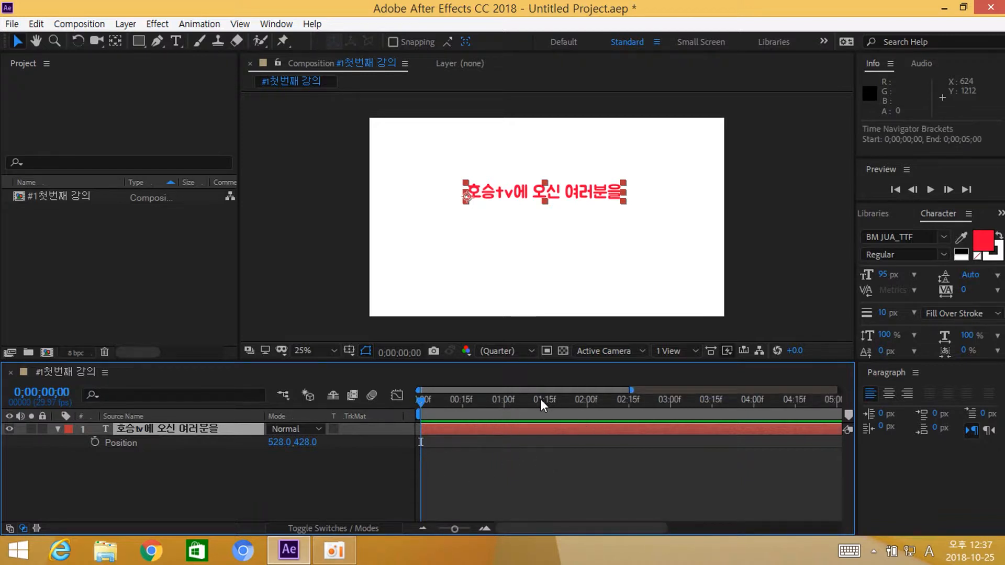
pyautogui.press('=')
pyautogui.moveTo(464, 403); pyautogui.dragTo(478, 407)
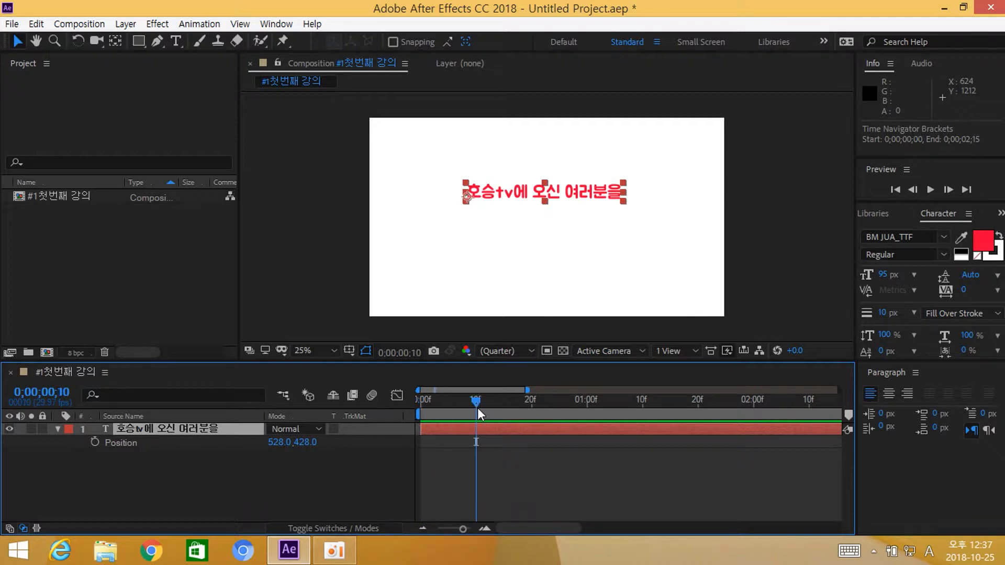
pyautogui.press('-')
pyautogui.press('-')
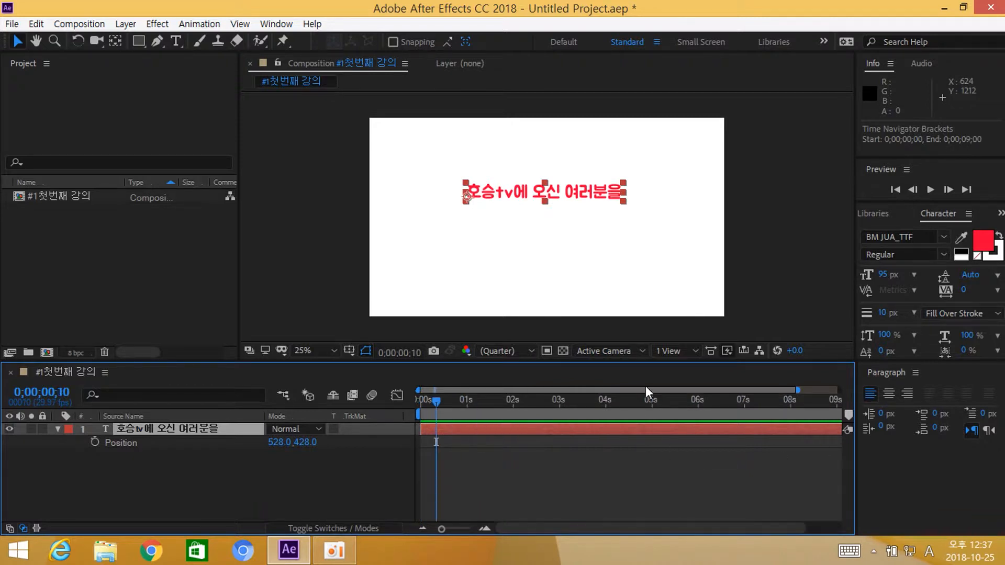
pyautogui.press('=')
pyautogui.press('=')
pyautogui.moveTo(526, 526); pyautogui.dragTo(486, 526)
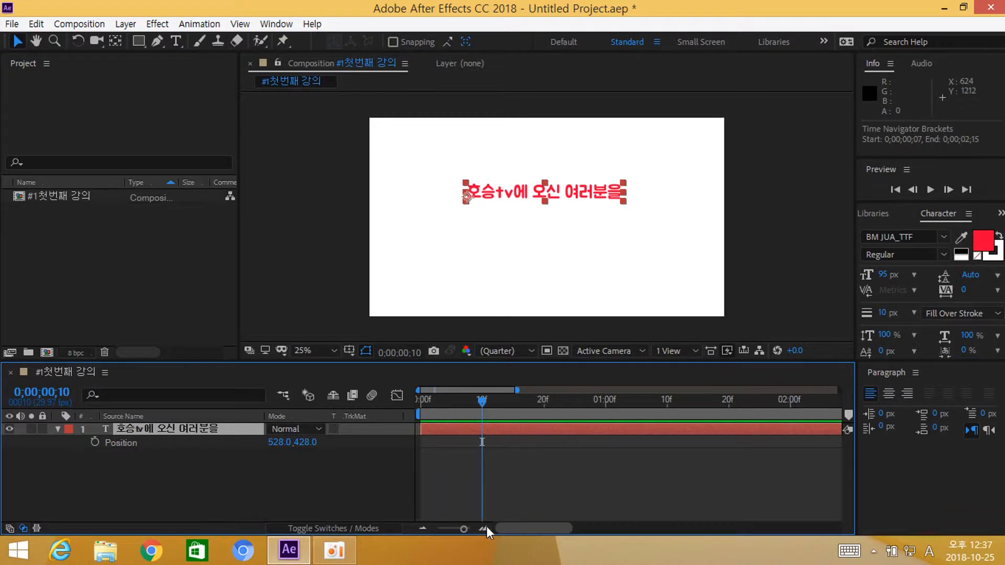
pyautogui.moveTo(525, 408); pyautogui.dragTo(451, 407)
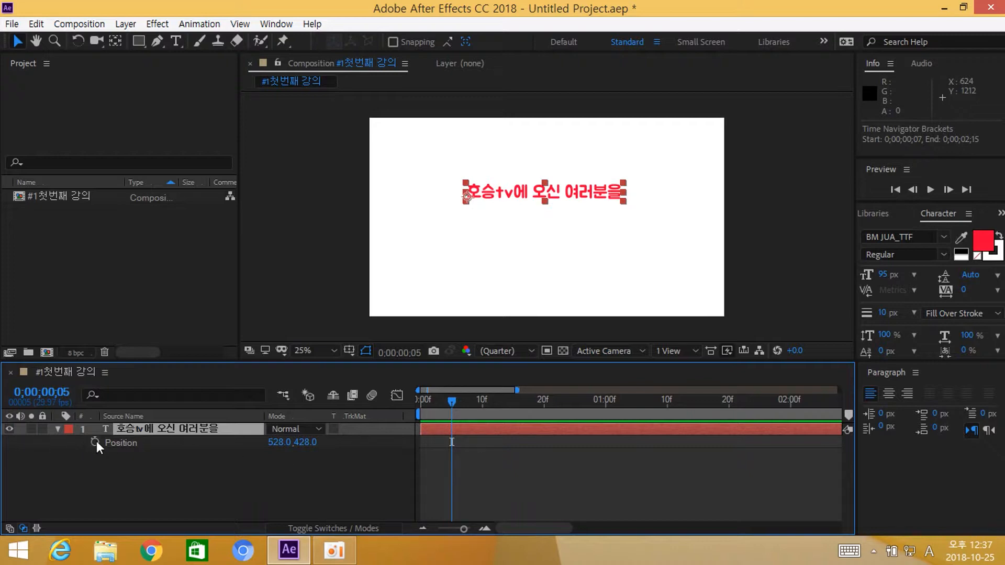
pyautogui.moveTo(489, 400)
pyautogui.mouseDown()
pyautogui.moveTo(505, 404)
pyautogui.moveTo(482, 401)
pyautogui.mouseUp()
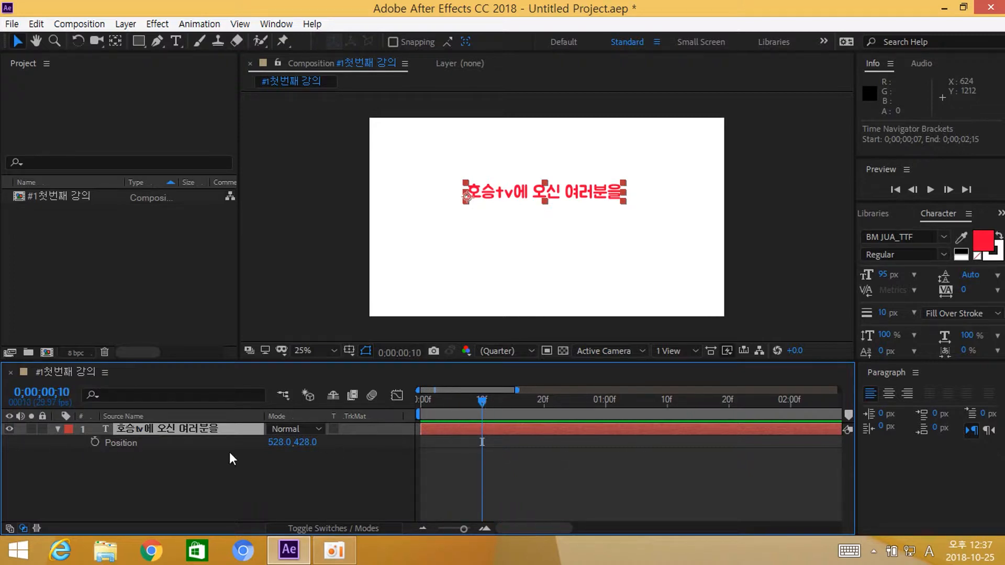
pyautogui.click(94, 442)
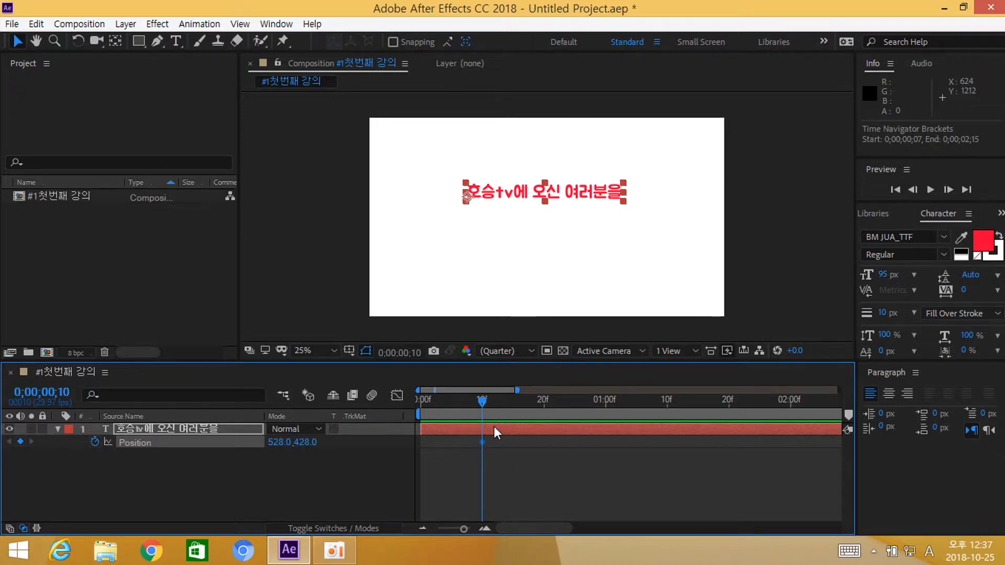
# Step: At 0;00;00;05, add a Position keyframe with the text moved off the canvas's left edge, to about -896, 428
pyautogui.moveTo(482, 401); pyautogui.dragTo(452, 404)
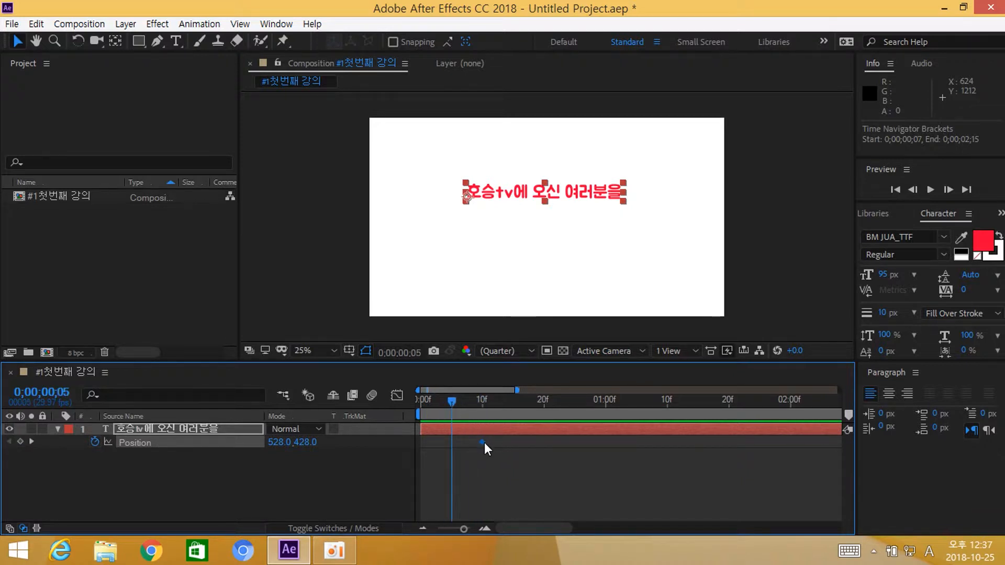
pyautogui.click(488, 482)
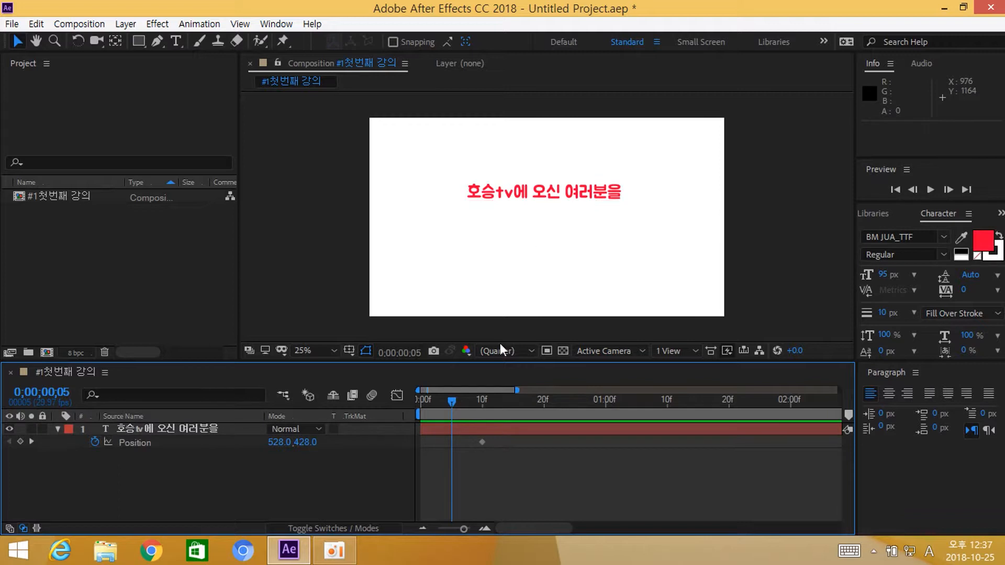
pyautogui.click(592, 190)
pyautogui.moveTo(594, 190); pyautogui.dragTo(331, 190)
pyautogui.click(510, 456)
# Step: Preview the text's slide-in animation from the start of the composition
pyautogui.press('Home')
pyautogui.press('space')
pyautogui.press('space')
pyautogui.moveTo(507, 405); pyautogui.dragTo(397, 410)
pyautogui.press('space')
pyautogui.press('space')
# Step: Slow the slide-in by moving the second Position keyframe to about frame 14
pyautogui.moveTo(484, 441); pyautogui.dragTo(511, 437)
pyautogui.click(538, 484)
pyautogui.click(510, 470)
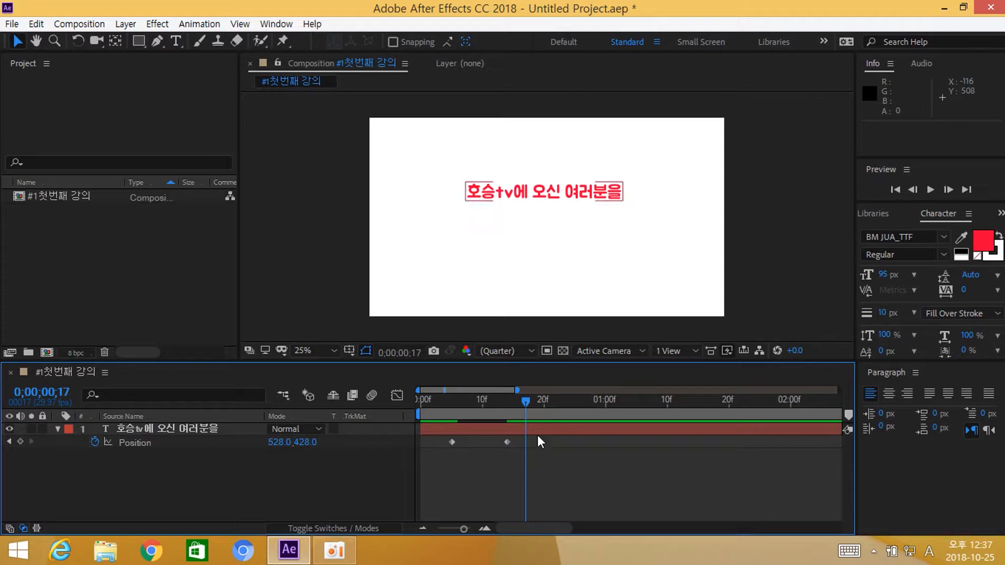
# Step: Enable motion blur for both the composition and the text layer, and play the animation from the start
pyautogui.click(319, 526)
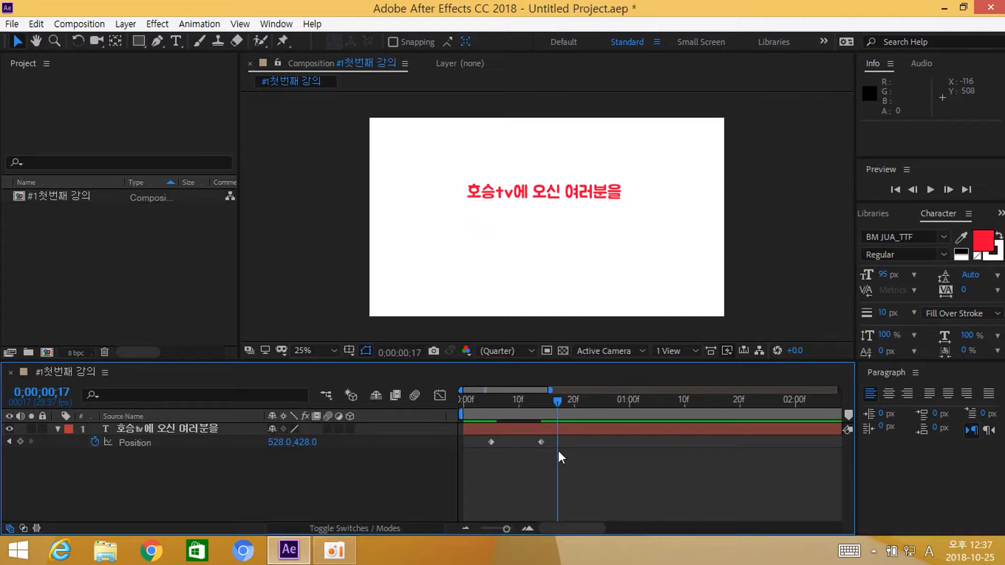
pyautogui.moveTo(554, 454); pyautogui.dragTo(403, 410)
pyautogui.click(585, 476)
pyautogui.click(416, 396)
pyautogui.click(328, 429)
pyautogui.click(583, 414)
pyautogui.moveTo(558, 401); pyautogui.dragTo(425, 407)
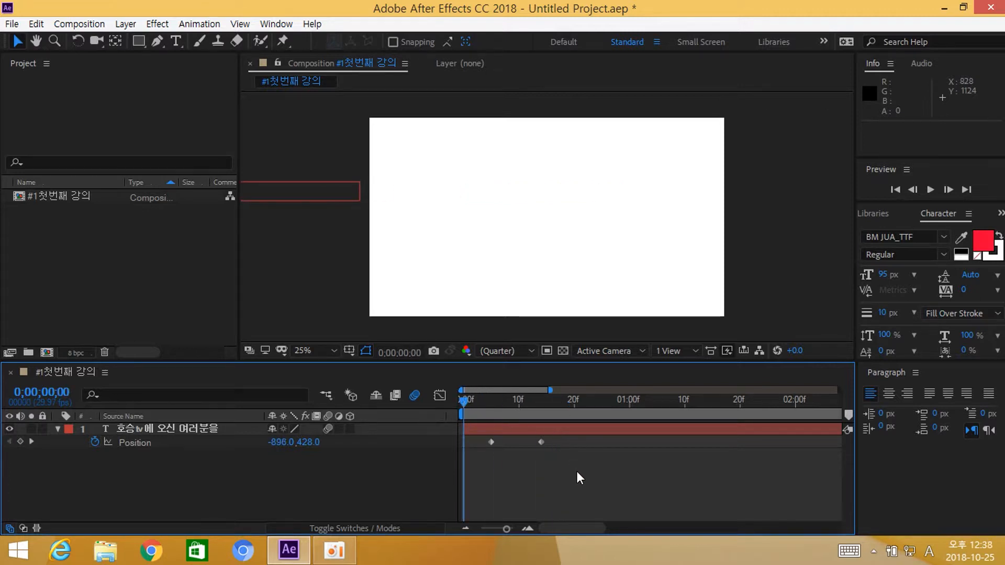
pyautogui.press('space')
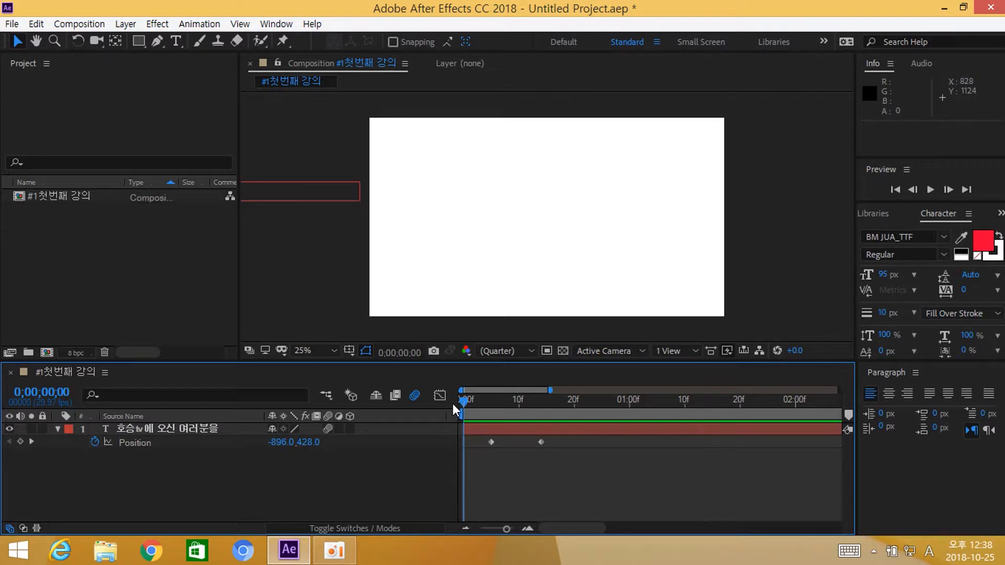
# Step: Apply Easy Ease to both Position keyframes of the text layer and preview the eased slide-in
pyautogui.press('space')
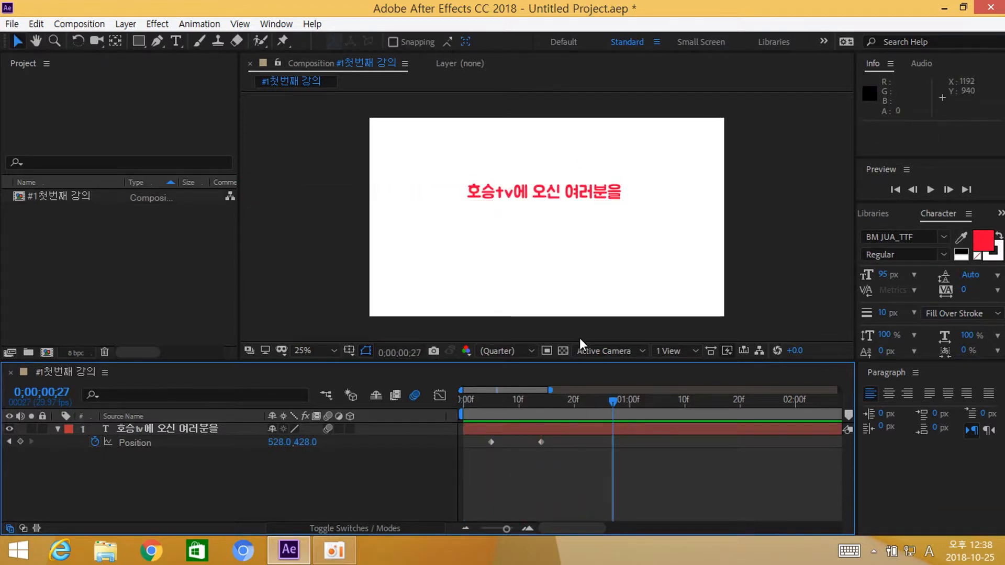
pyautogui.moveTo(552, 466); pyautogui.dragTo(430, 406)
pyautogui.click(558, 475)
pyautogui.moveTo(573, 463); pyautogui.dragTo(436, 416)
pyautogui.rightClick(542, 442)
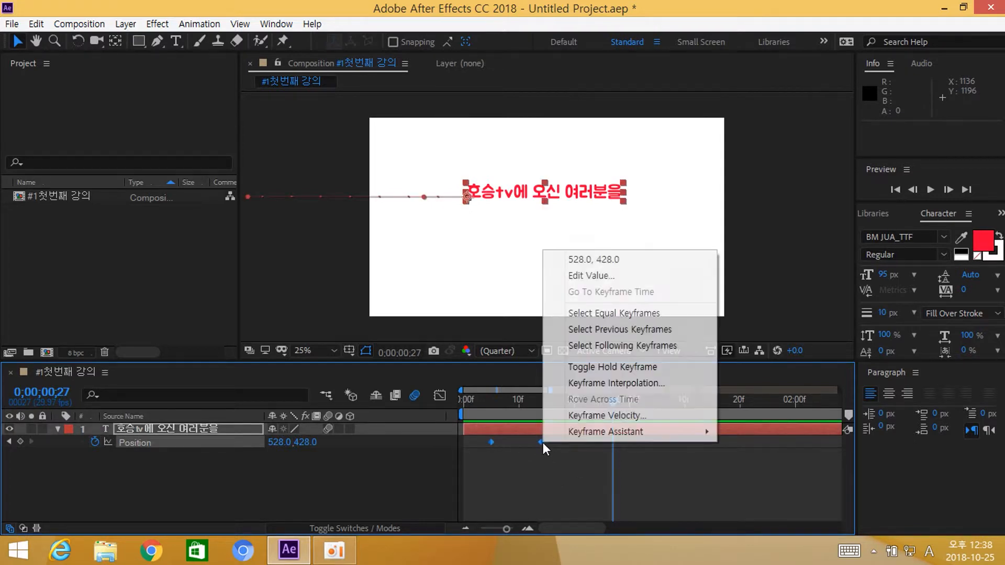
pyautogui.moveTo(565, 438)
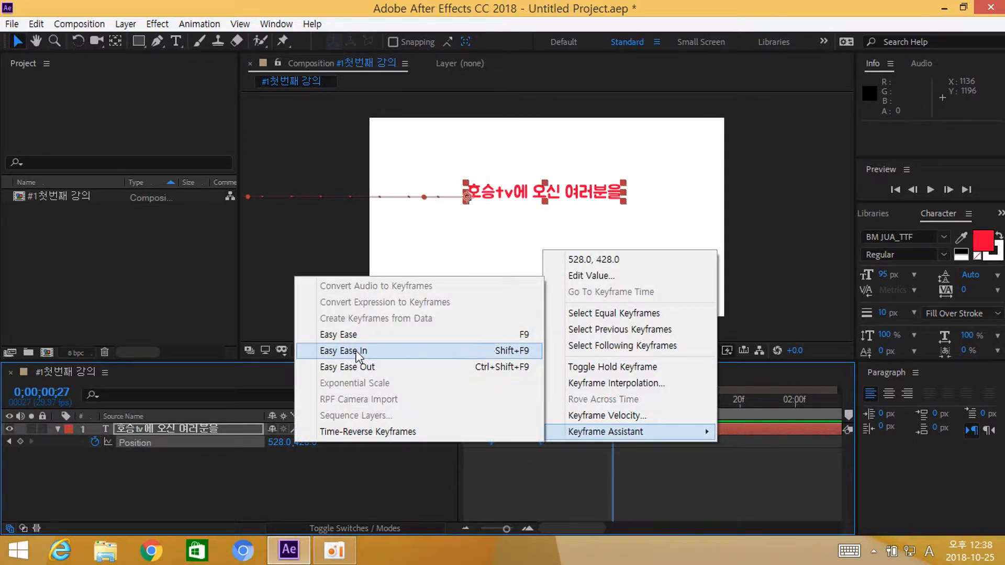
pyautogui.click(362, 333)
pyautogui.click(566, 503)
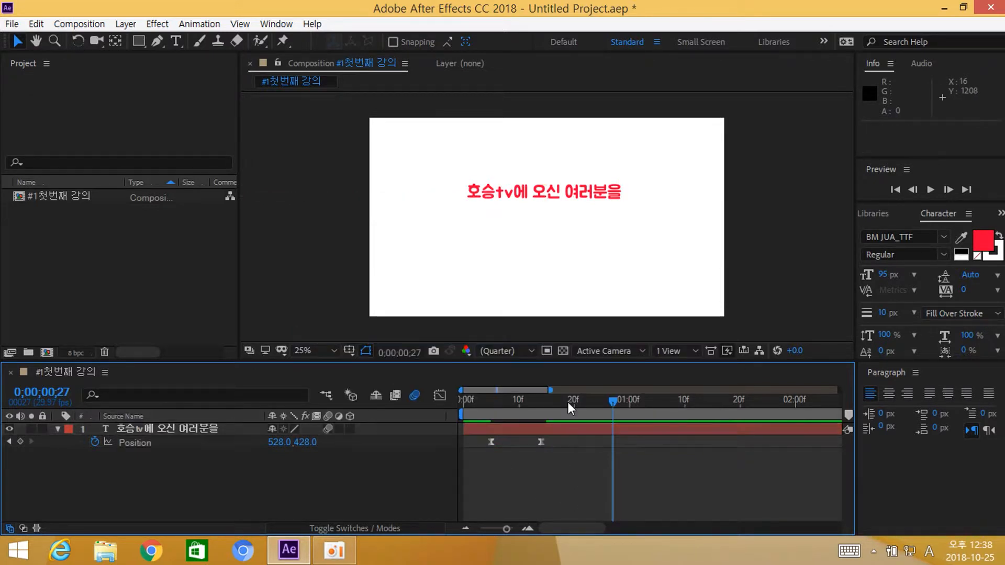
pyautogui.press('space')
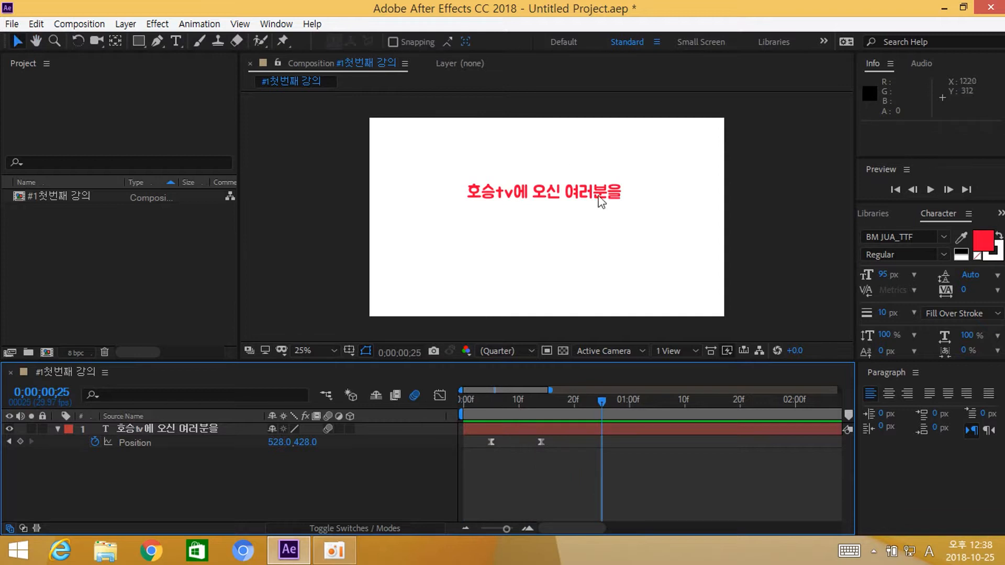
pyautogui.click(470, 408)
# Step: At 0;00;01;00, draw a thin red horizontal rectangle as an underline just below the text
pyautogui.moveTo(470, 407); pyautogui.dragTo(627, 410)
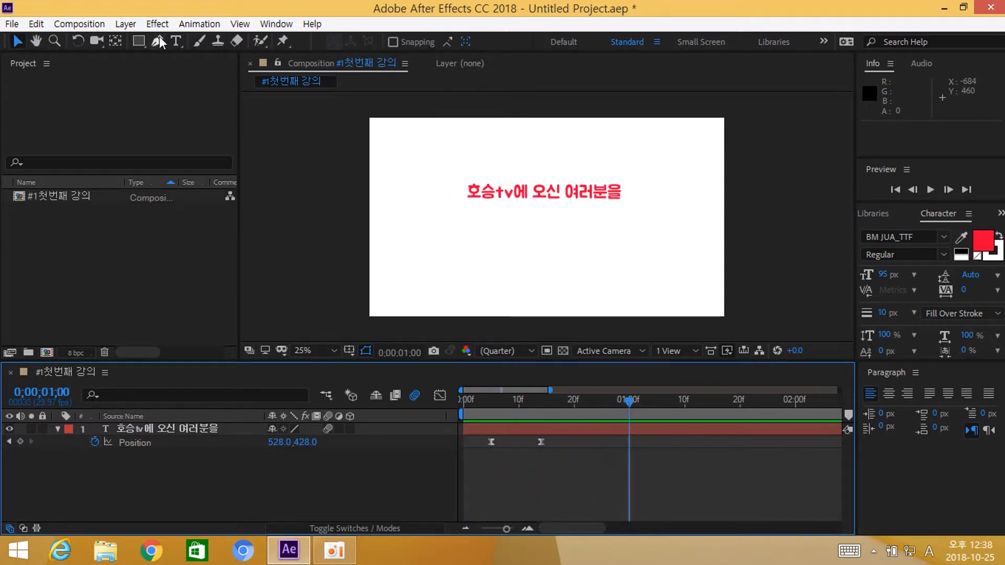
pyautogui.click(138, 41)
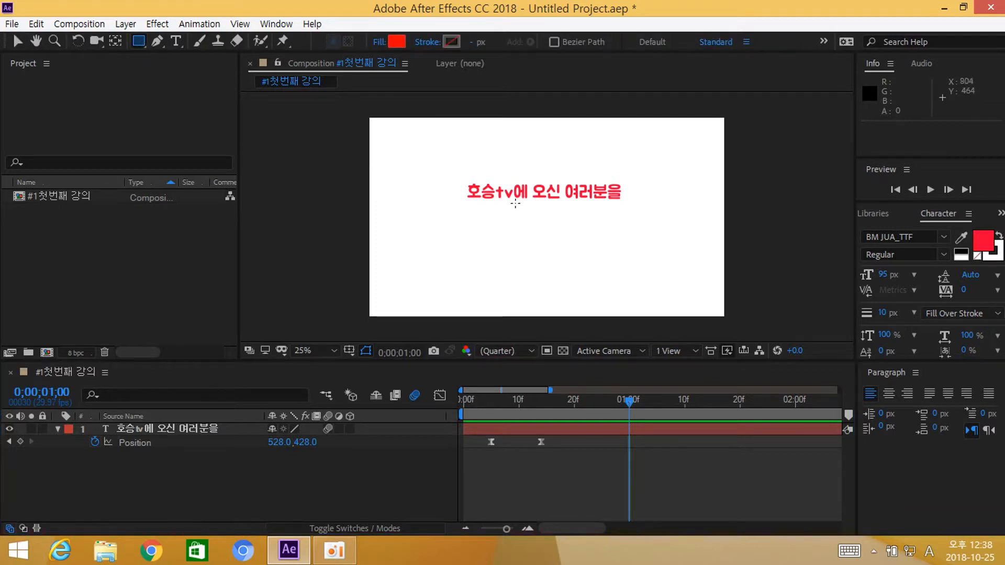
pyautogui.moveTo(492, 205)
pyautogui.mouseDown()
pyautogui.moveTo(601, 209)
pyautogui.moveTo(591, 208)
pyautogui.mouseUp()
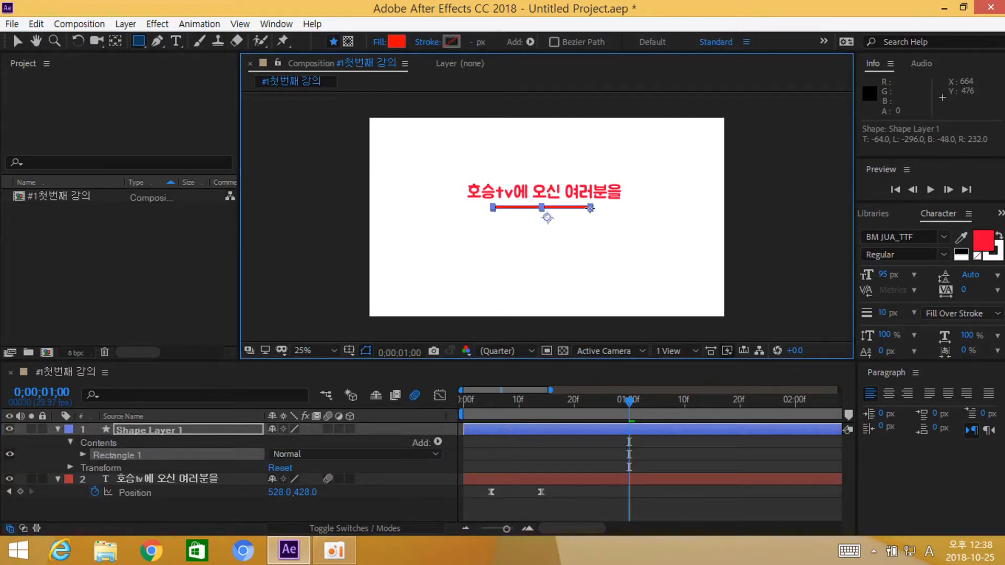
pyautogui.click(17, 41)
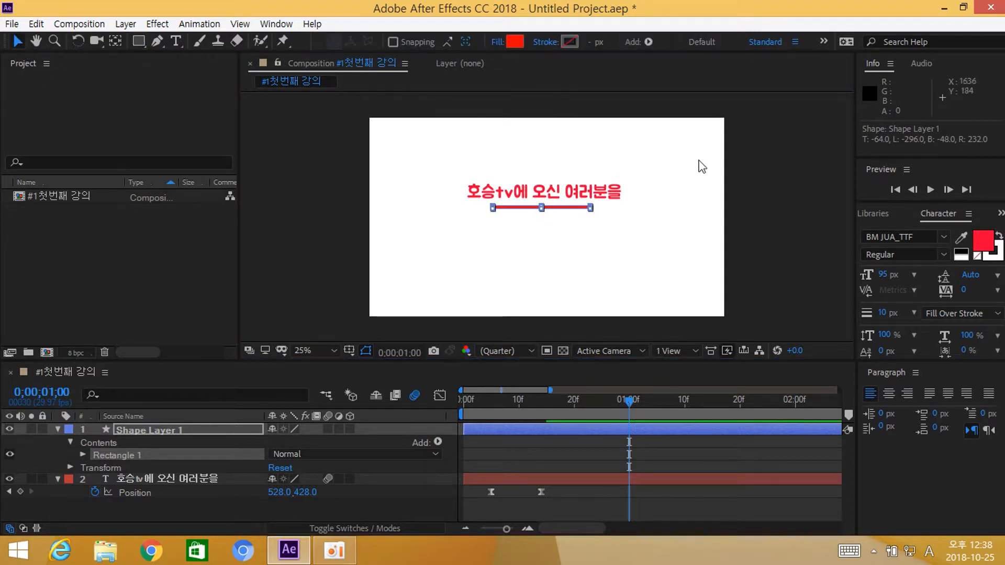
pyautogui.click(767, 196)
pyautogui.click(545, 208)
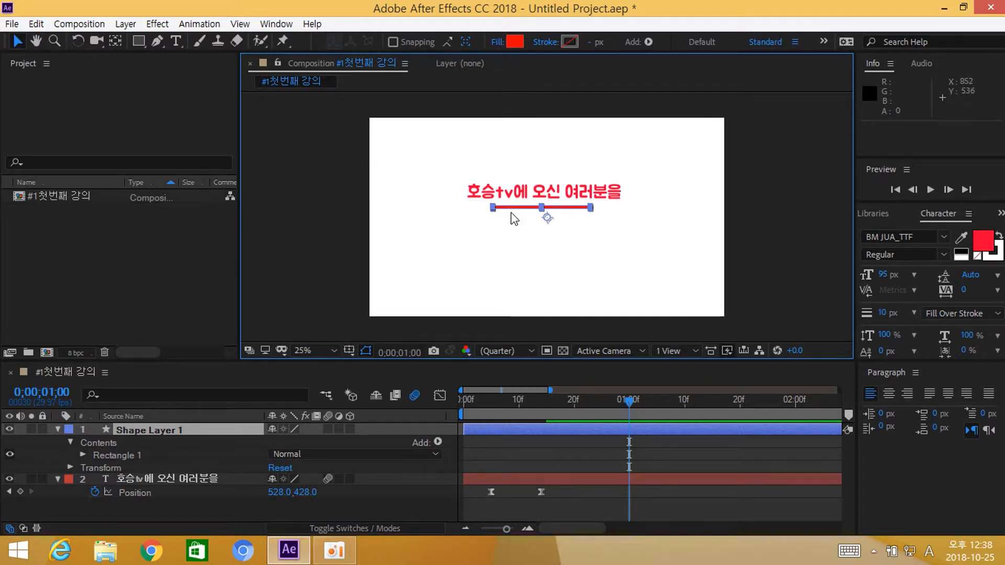
# Step: Move the underline shape's anchor point to the left end of the line with the Pan Behind tool
pyautogui.click(116, 43)
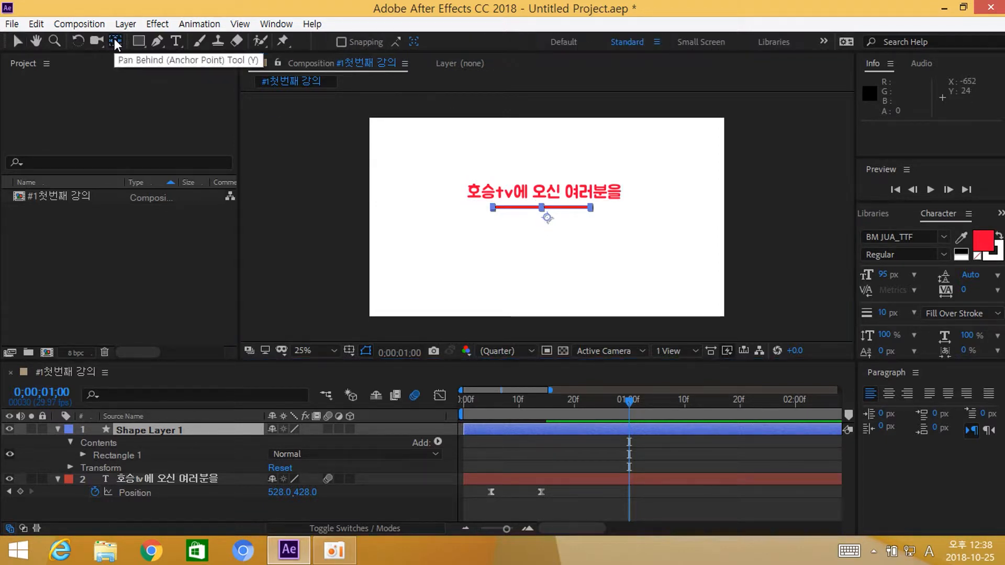
pyautogui.moveTo(548, 221); pyautogui.dragTo(492, 208)
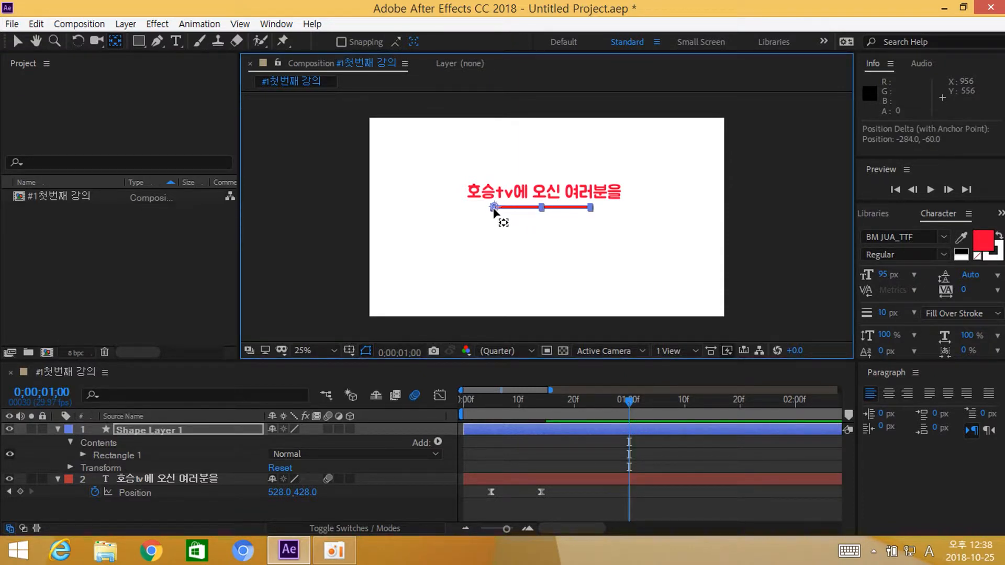
pyautogui.moveTo(494, 208); pyautogui.dragTo(493, 210)
pyautogui.click(17, 41)
pyautogui.click(779, 188)
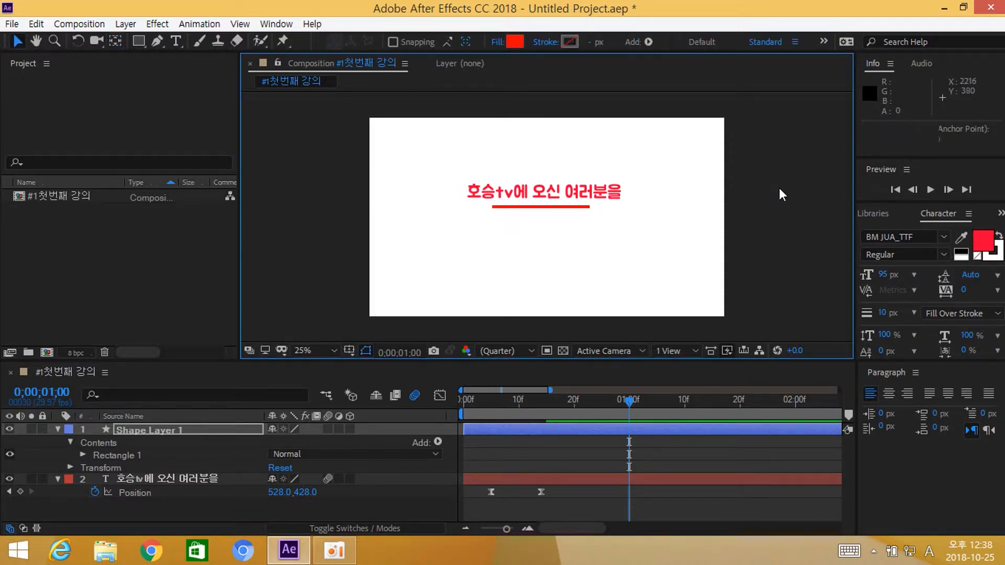
# Step: With the underline shape layer selected, set the Character fill colour to orange F99E00
pyautogui.click(121, 430)
pyautogui.click(983, 241)
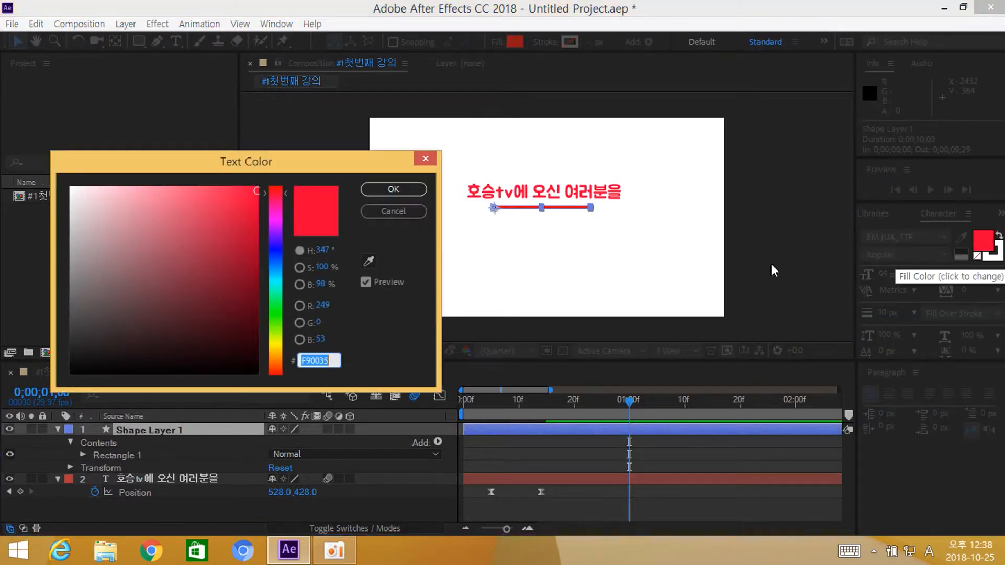
pyautogui.moveTo(272, 338); pyautogui.dragTo(275, 354)
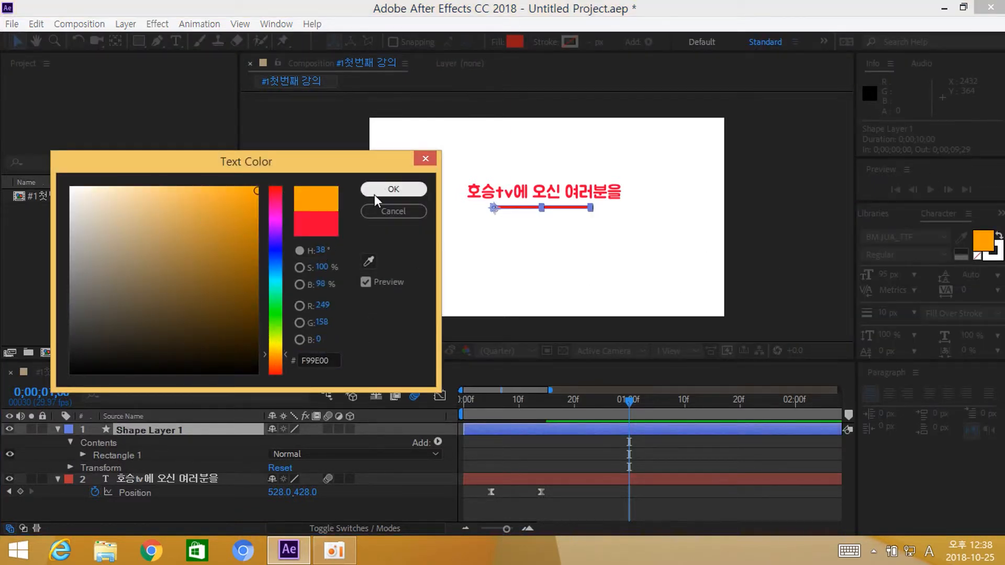
pyautogui.click(393, 189)
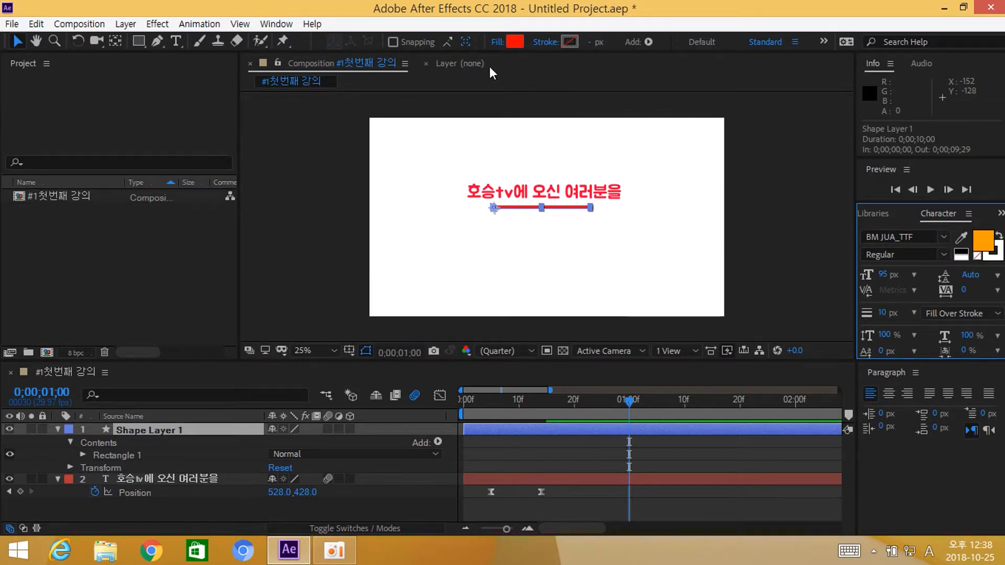
# Step: Set the underline's shape fill to F99E00 by sampling the orange Character fill colour with the eyedropper
pyautogui.click(513, 43)
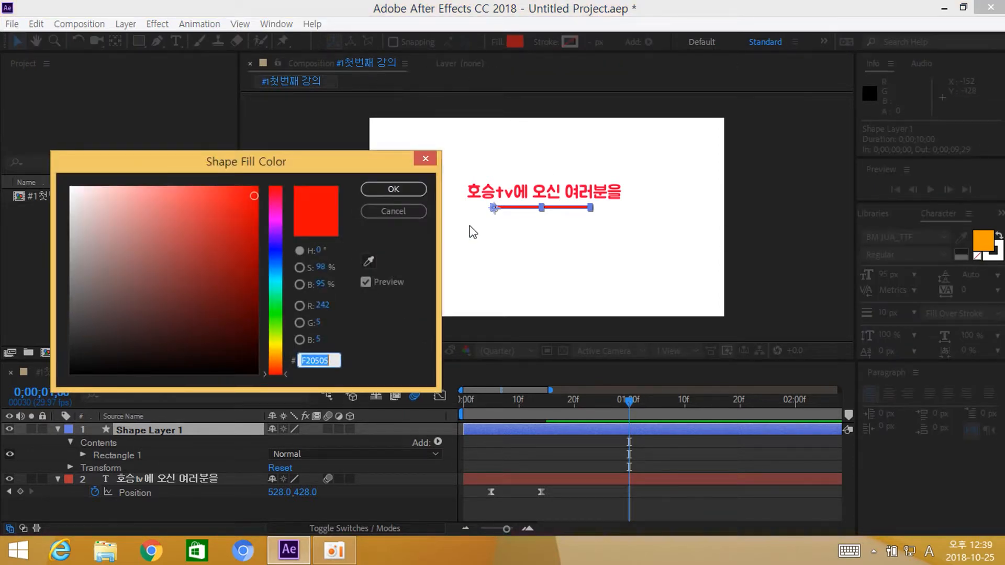
pyautogui.click(419, 211)
pyautogui.click(515, 41)
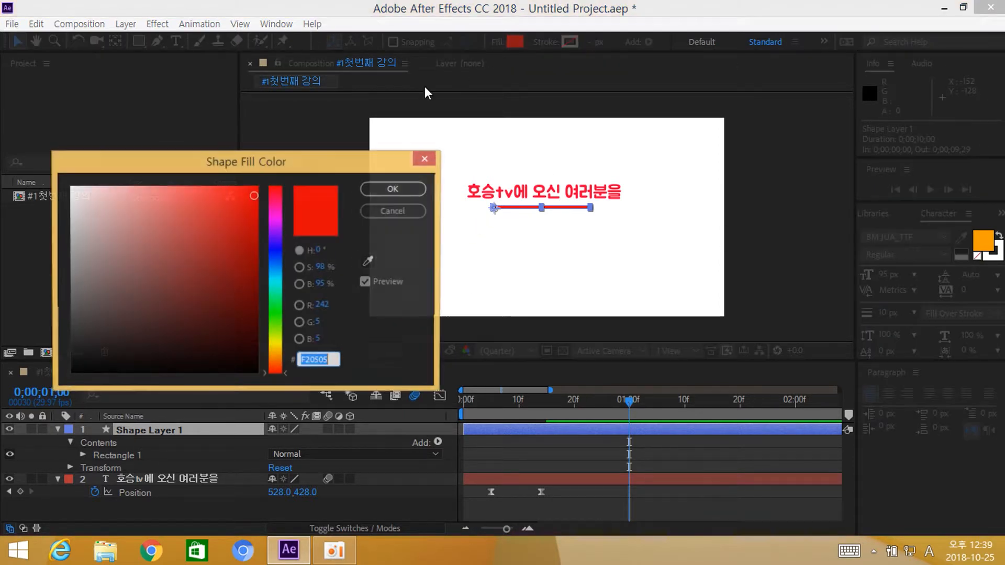
pyautogui.moveTo(275, 348); pyautogui.dragTo(276, 342)
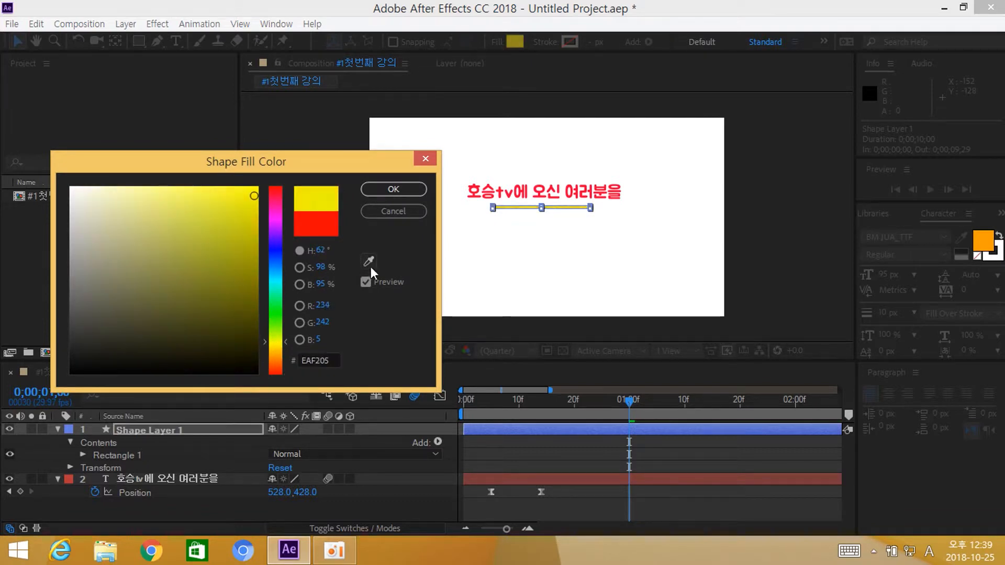
pyautogui.click(369, 263)
pyautogui.click(984, 240)
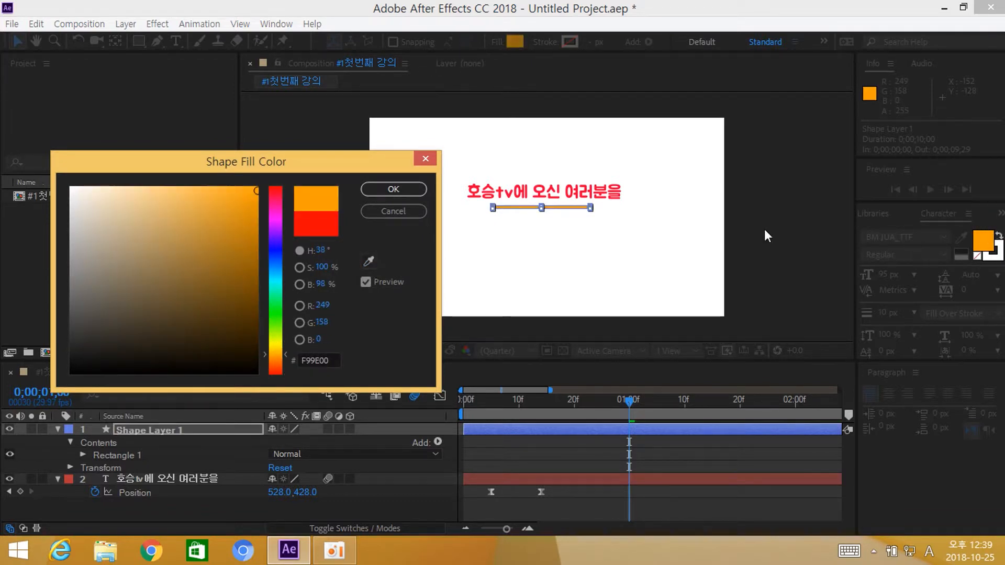
pyautogui.click(392, 190)
# Step: Change the text's fill colour to orange-red F94600
pyautogui.click(526, 196)
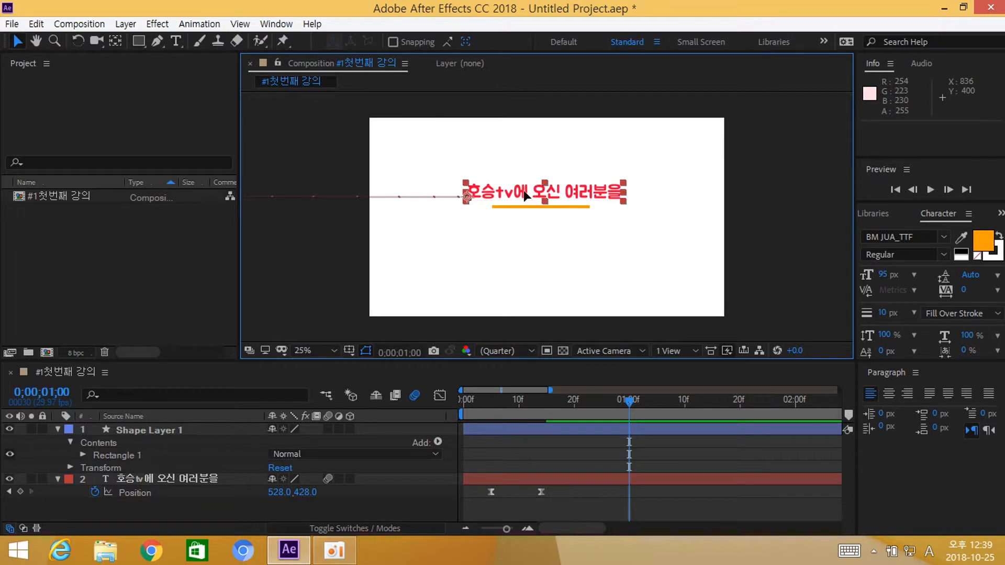
pyautogui.click(984, 240)
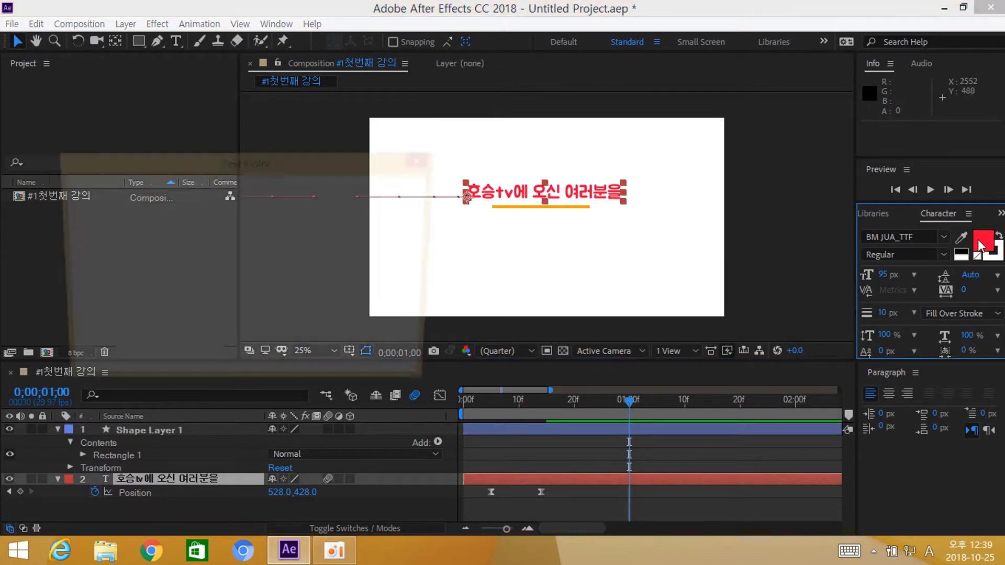
pyautogui.moveTo(275, 248); pyautogui.dragTo(280, 366)
pyautogui.click(394, 189)
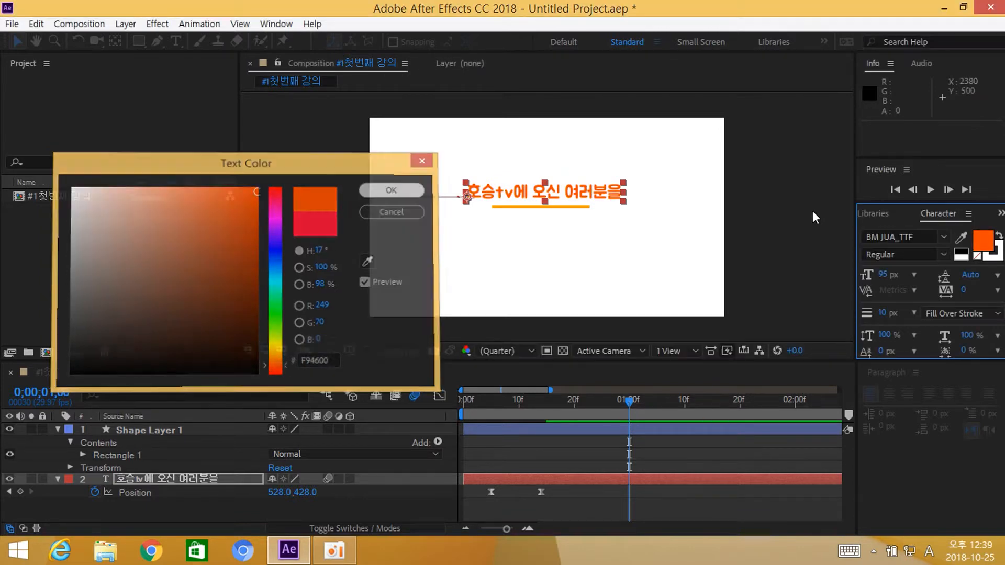
# Step: Trim the underline shape layer's in point to 0;00;01;00
pyautogui.click(534, 209)
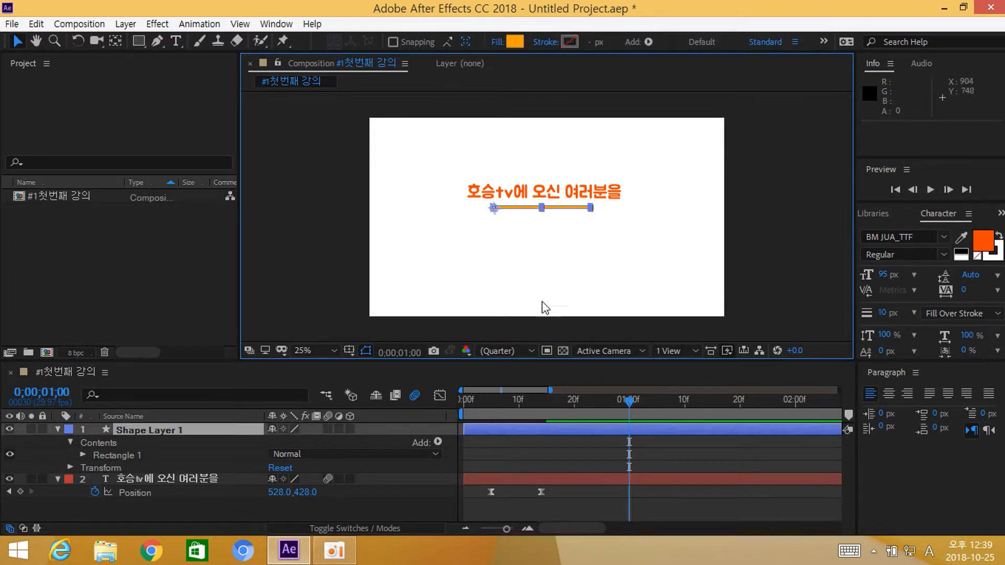
pyautogui.moveTo(583, 409); pyautogui.dragTo(633, 410)
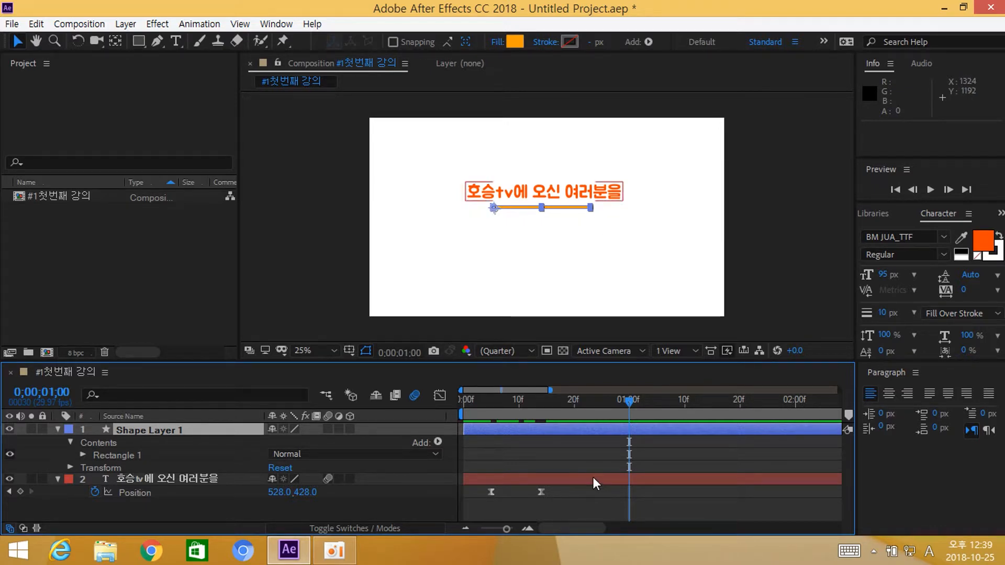
pyautogui.hotkey('alt', '[')
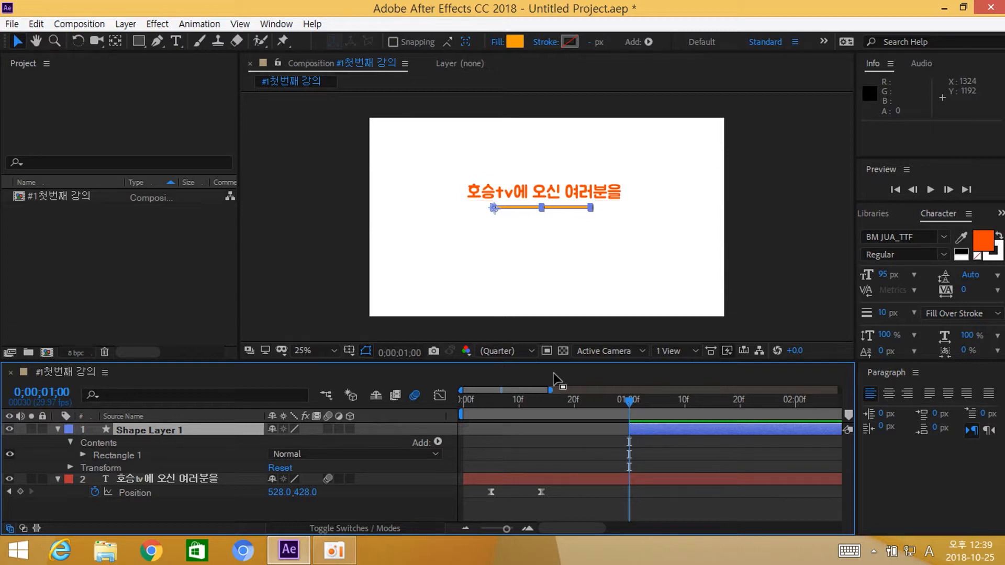
pyautogui.moveTo(608, 397); pyautogui.dragTo(628, 419)
# Step: Add Trim Paths to the underline shape layer and expand its properties
pyautogui.click(439, 442)
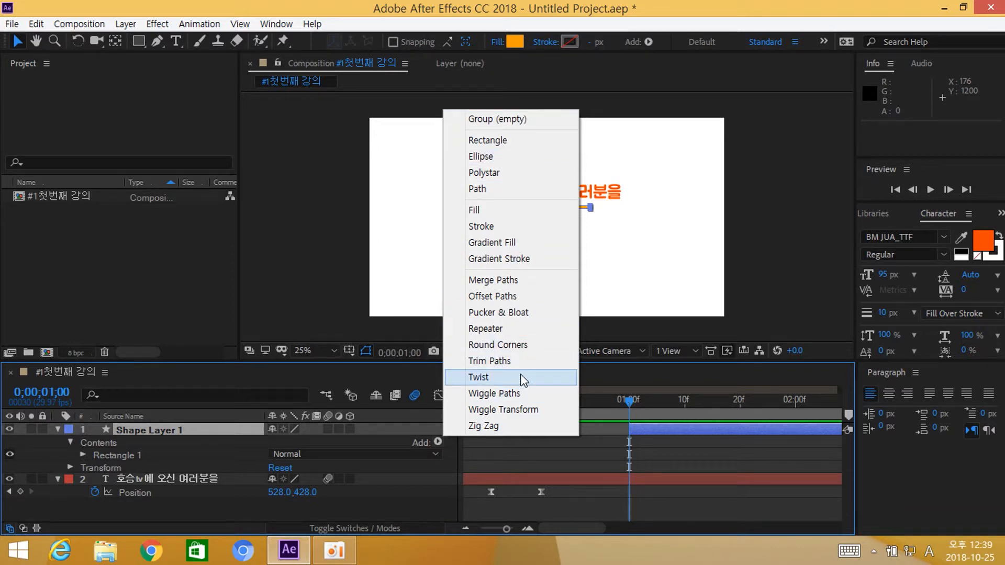
pyautogui.click(511, 360)
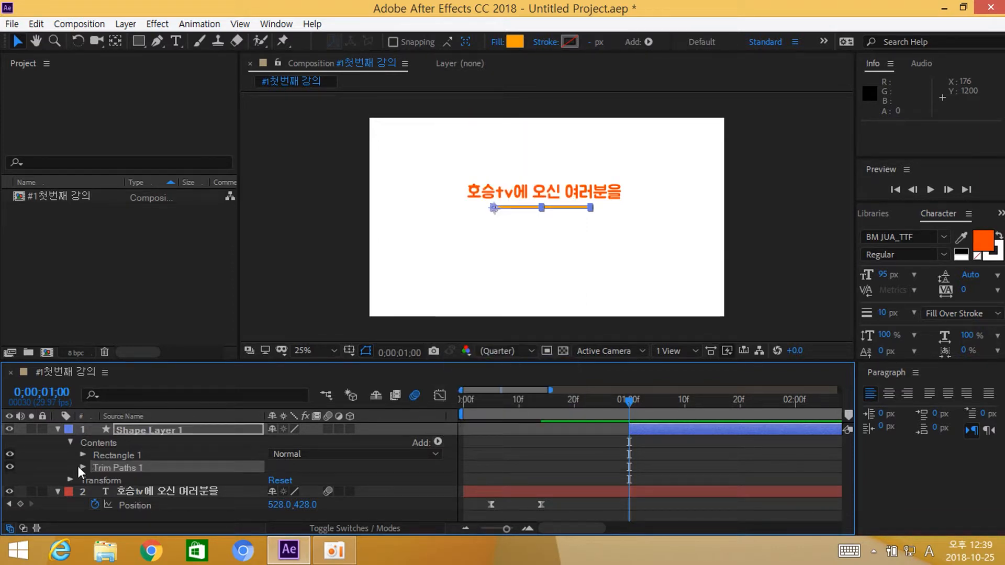
pyautogui.click(82, 467)
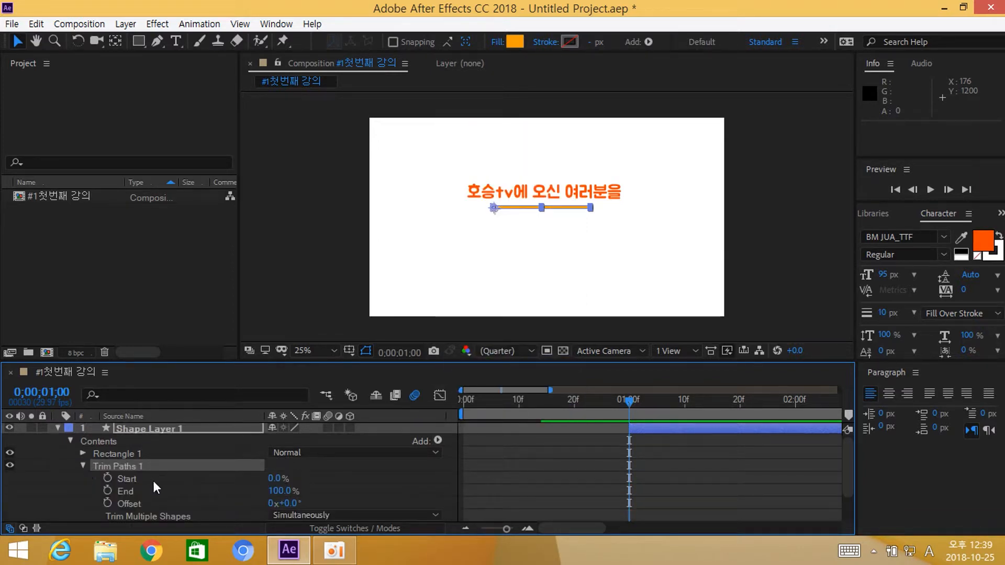
# Step: At 0;00;01;00, add keyframes for Trim Paths Start and End, with End set to 0%
pyautogui.click(108, 478)
pyautogui.click(108, 490)
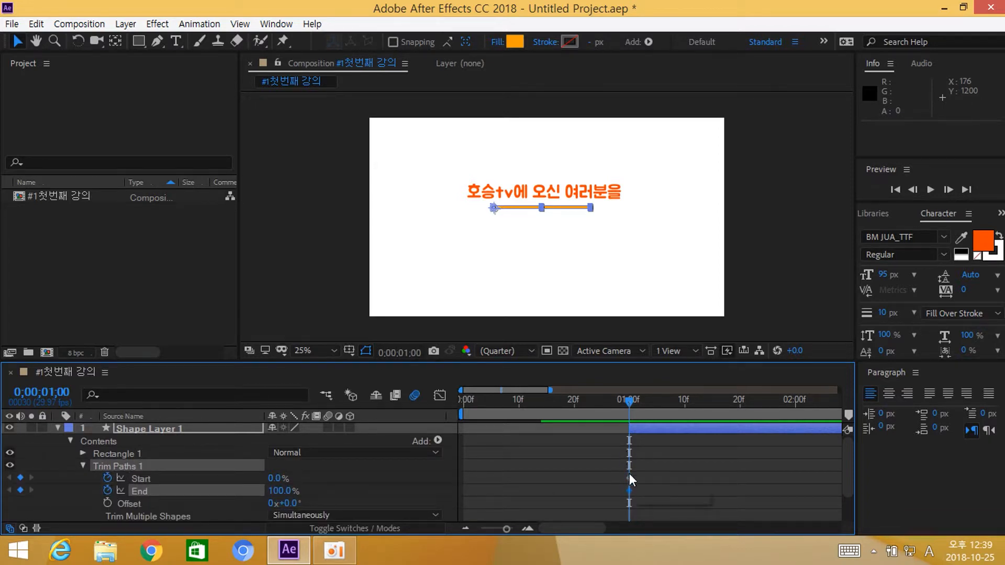
pyautogui.click(286, 491)
pyautogui.press('Return')
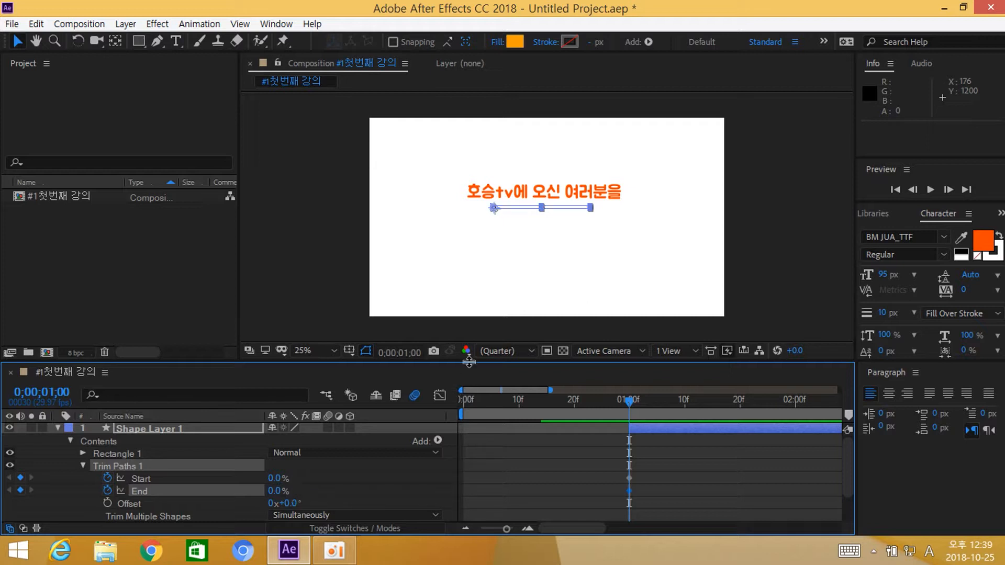
# Step: At 0;00;01;10, set Trim Paths Start to 100% to add a second Start keyframe
pyautogui.moveTo(671, 409); pyautogui.dragTo(684, 408)
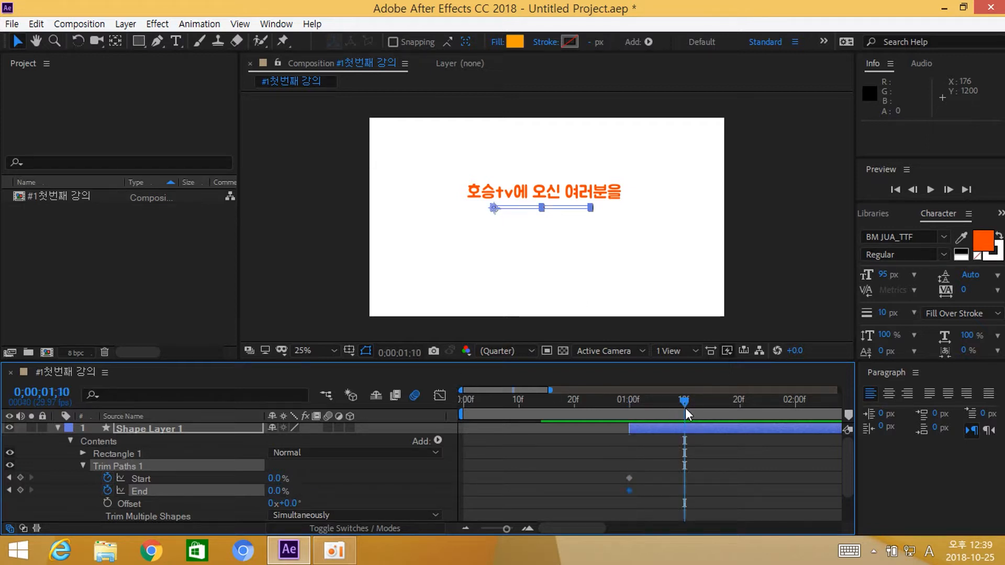
pyautogui.moveTo(271, 480); pyautogui.dragTo(383, 478)
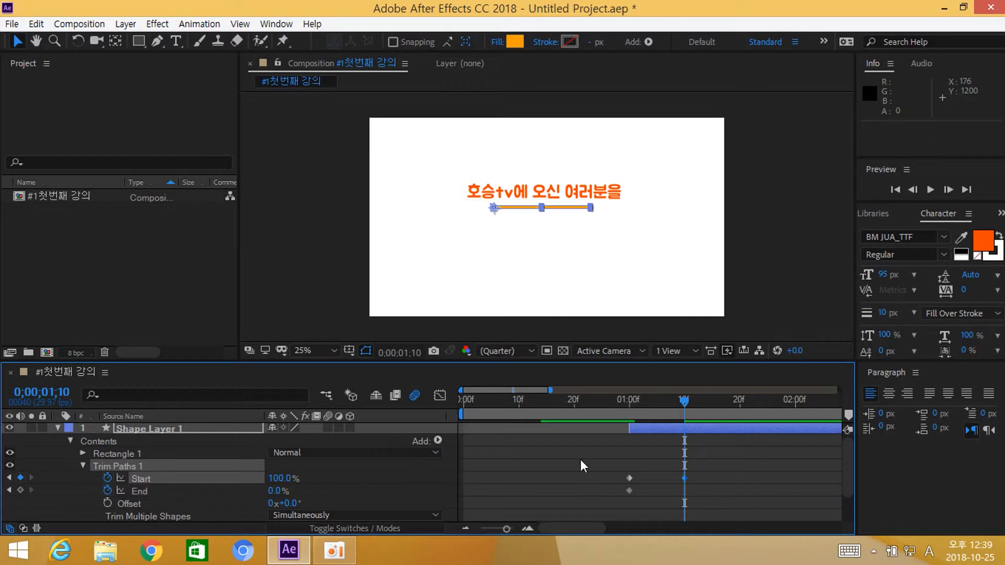
pyautogui.click(705, 446)
# Step: Preview the underline's draw-on animation from about 0;00;00;29 and return to 0;00;01;10
pyautogui.moveTo(685, 403); pyautogui.dragTo(623, 406)
pyautogui.press('space')
pyautogui.press('space')
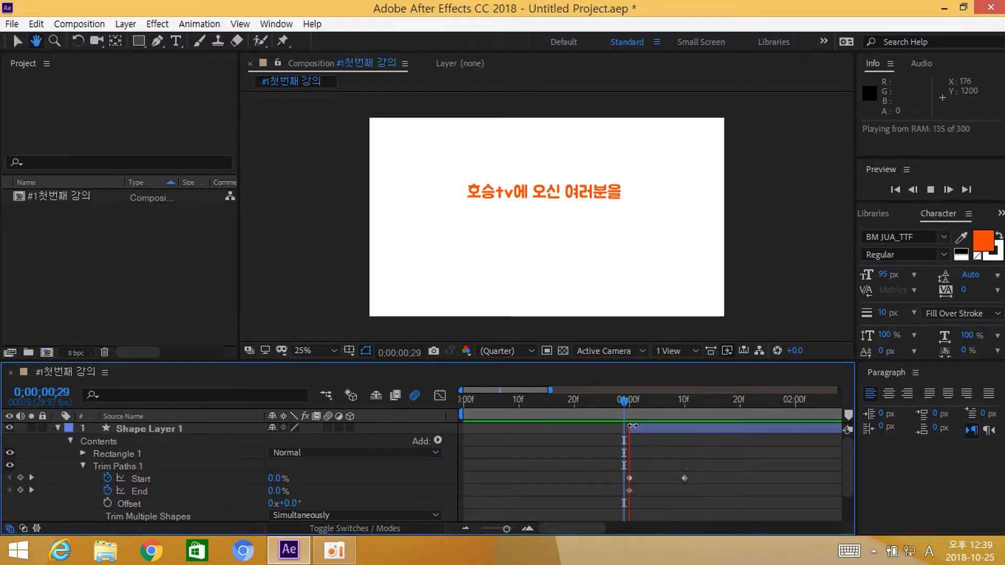
pyautogui.moveTo(685, 413); pyautogui.dragTo(623, 404)
pyautogui.press('space')
pyautogui.moveTo(689, 403)
pyautogui.mouseDown()
pyautogui.moveTo(611, 409)
pyautogui.moveTo(687, 419)
pyautogui.mouseUp()
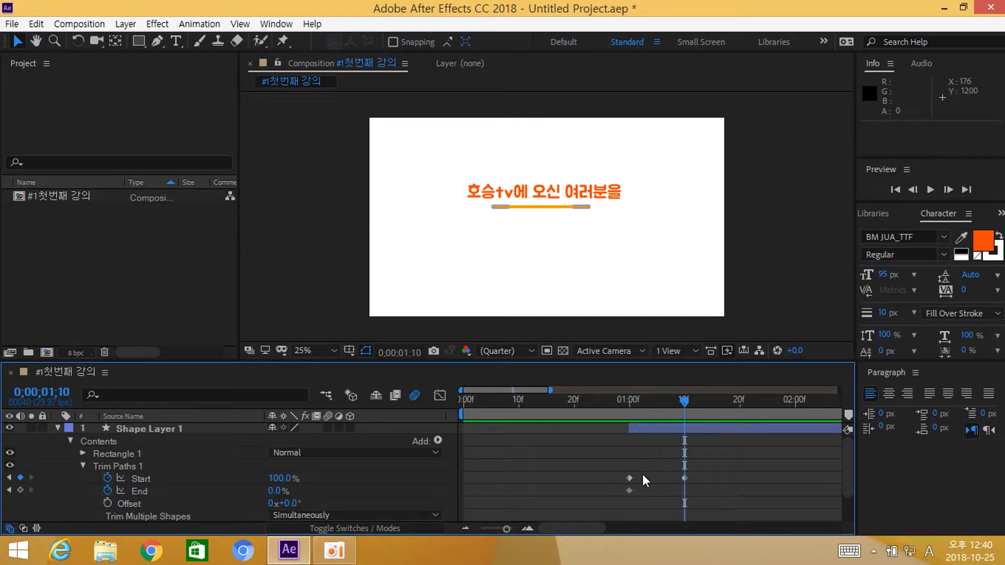
# Step: Swap the two Trim Paths Start keyframes so Start goes from 100% at 0;00;01;00 to 0% at 0;00;01;10
pyautogui.moveTo(684, 479); pyautogui.dragTo(717, 478)
pyautogui.click(629, 479)
pyautogui.moveTo(721, 479); pyautogui.dragTo(684, 478)
# Step: Preview the reversed underline animation from about 0;00;00;24 and again from about 0;00;01;01
pyautogui.moveTo(669, 397); pyautogui.dragTo(598, 413)
pyautogui.click(716, 457)
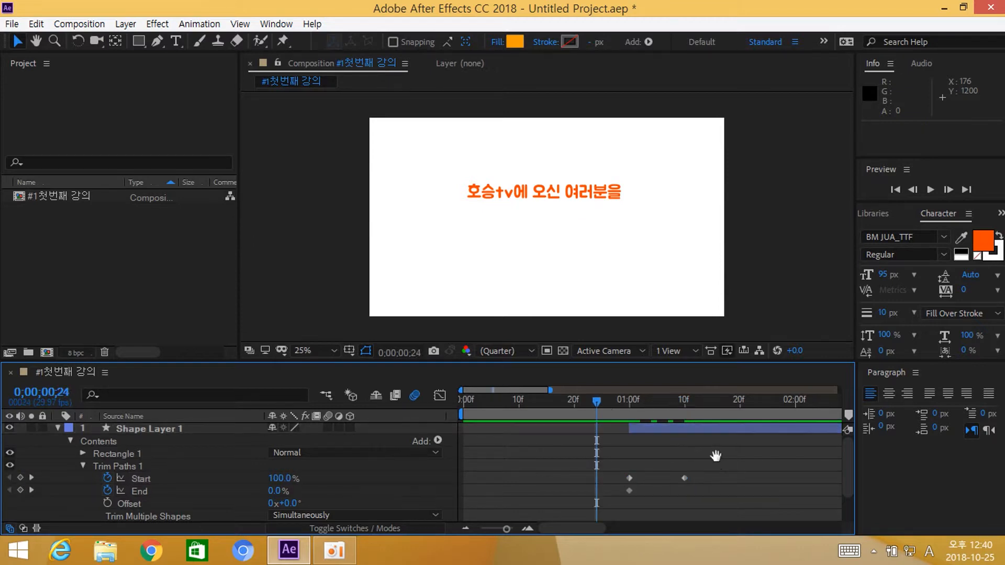
pyautogui.press('space')
pyautogui.press('space')
pyautogui.moveTo(594, 413); pyautogui.dragTo(633, 420)
pyautogui.press('space')
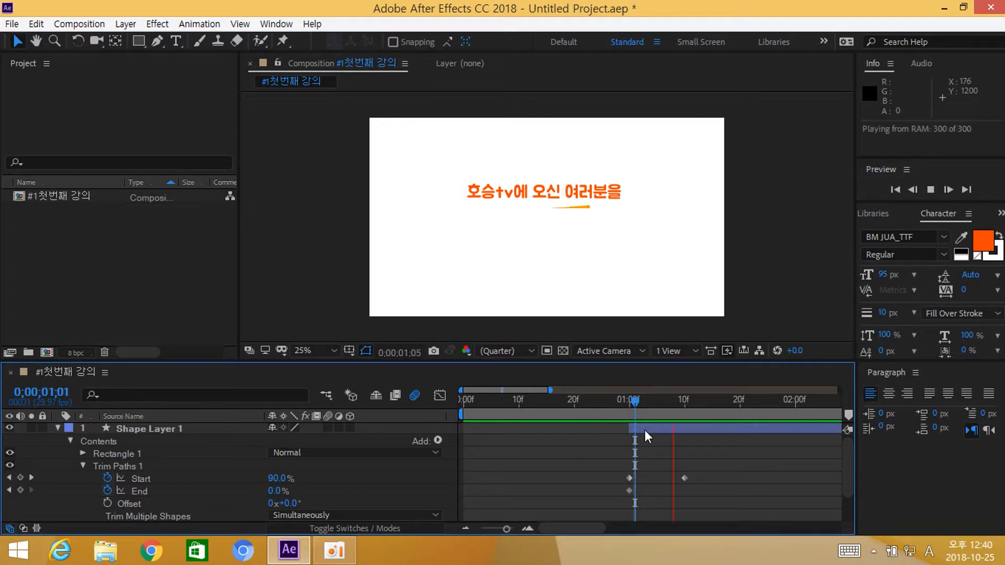
pyautogui.press('space')
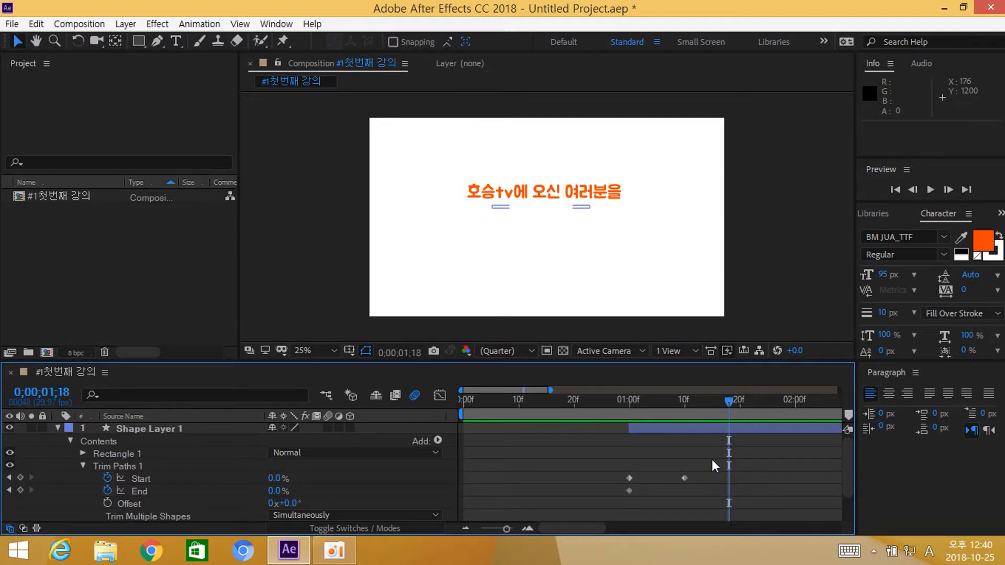
pyautogui.click(334, 550)
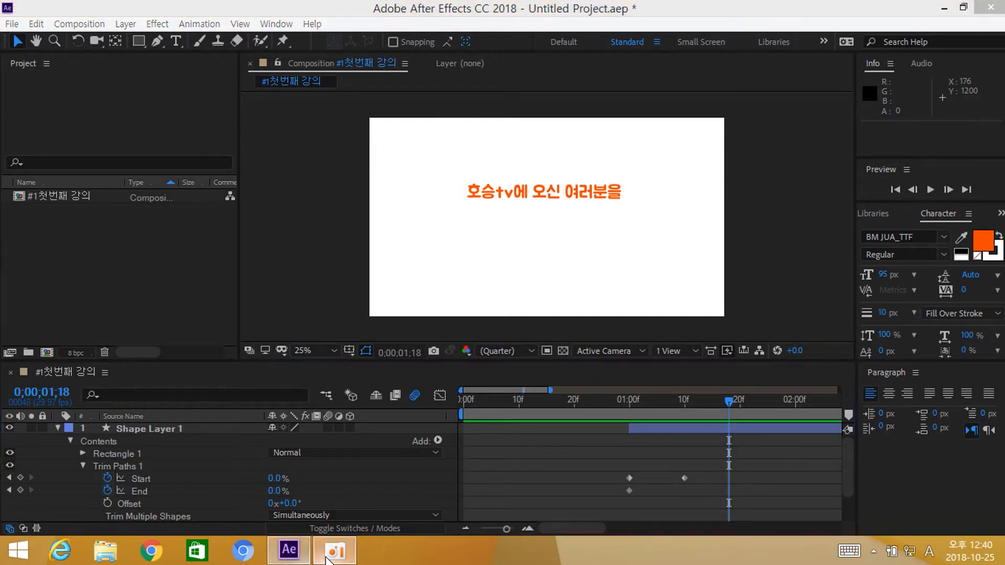
pyautogui.click(497, 128)
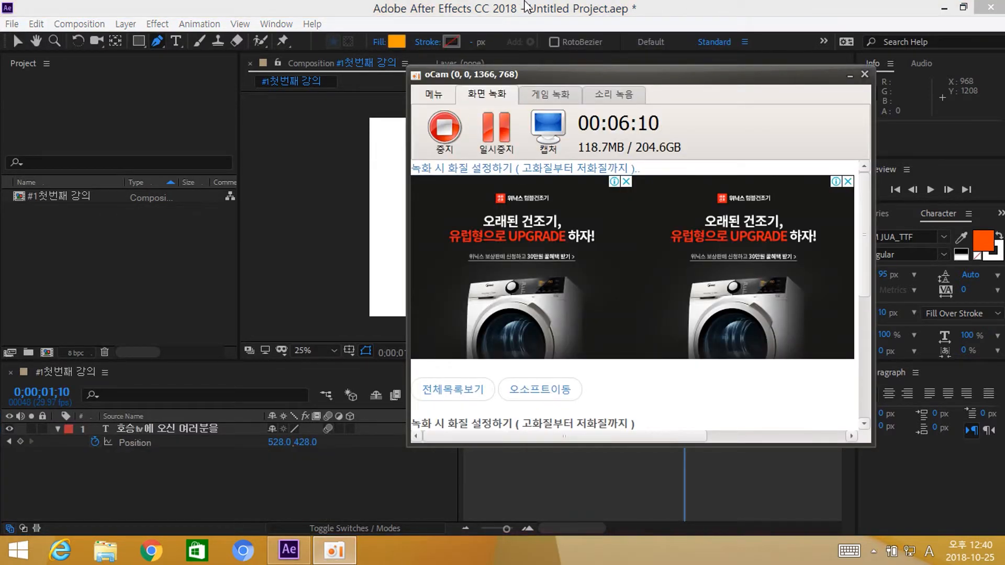
pyautogui.click(525, 3)
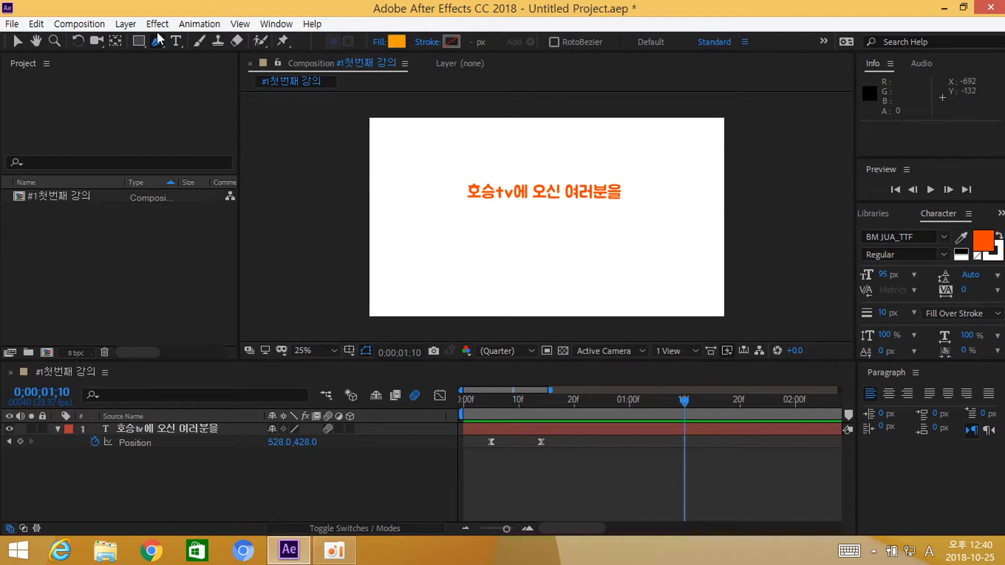
# Step: Draw a straight horizontal line beneath the text with the Pen tool and set its fill to None
pyautogui.click(508, 206)
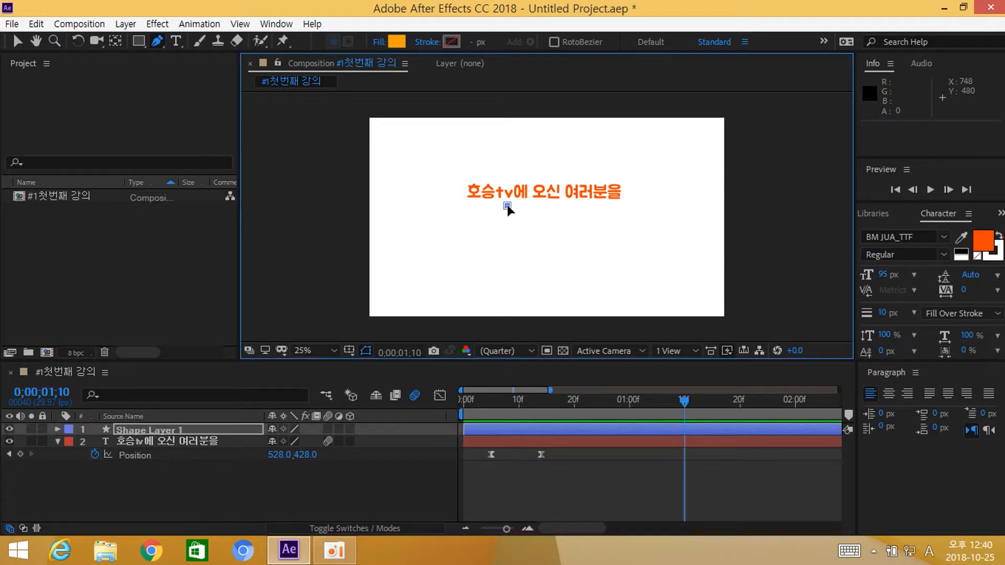
pyautogui.click(578, 206)
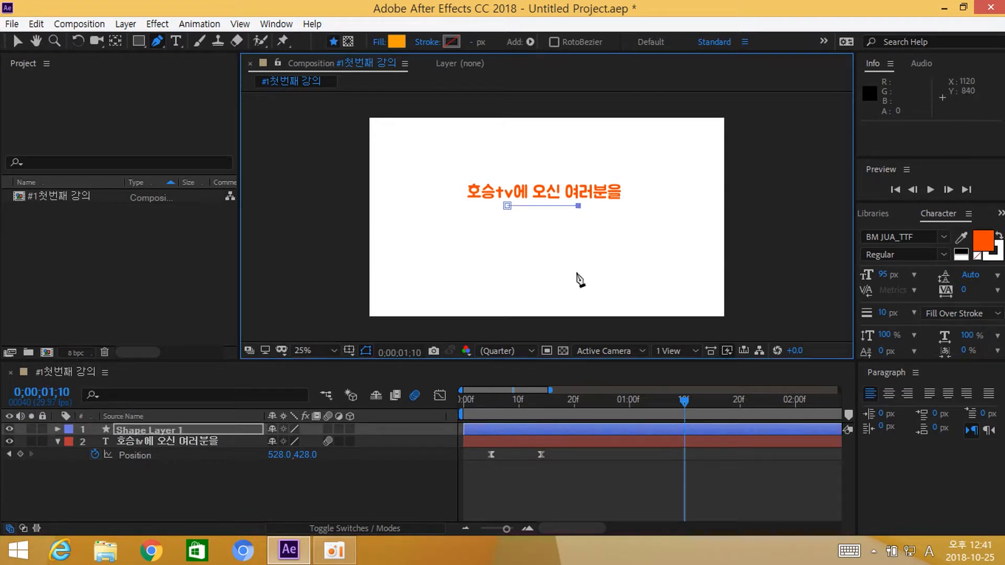
pyautogui.click(394, 45)
pyautogui.press('Escape')
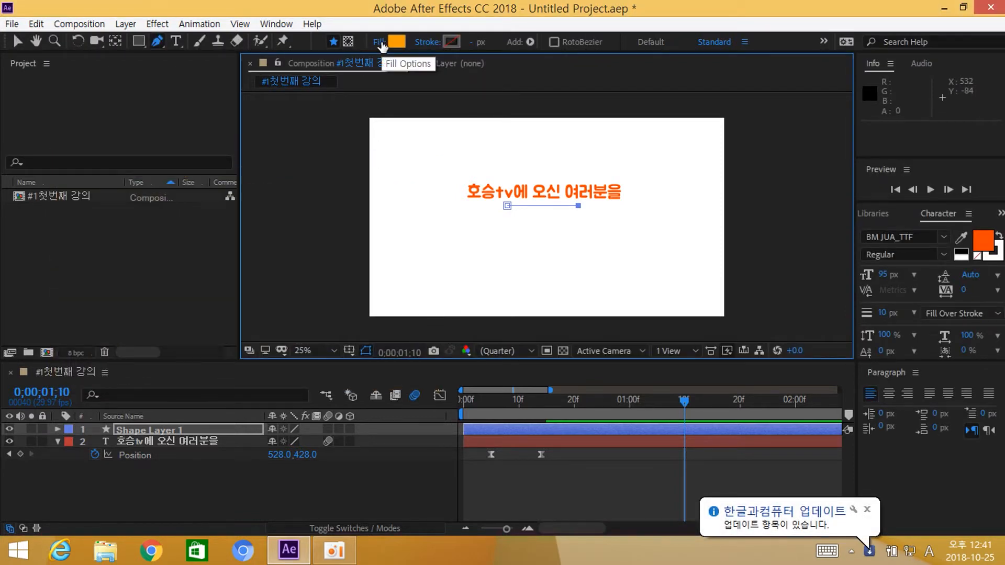
pyautogui.click(377, 45)
pyautogui.click(430, 234)
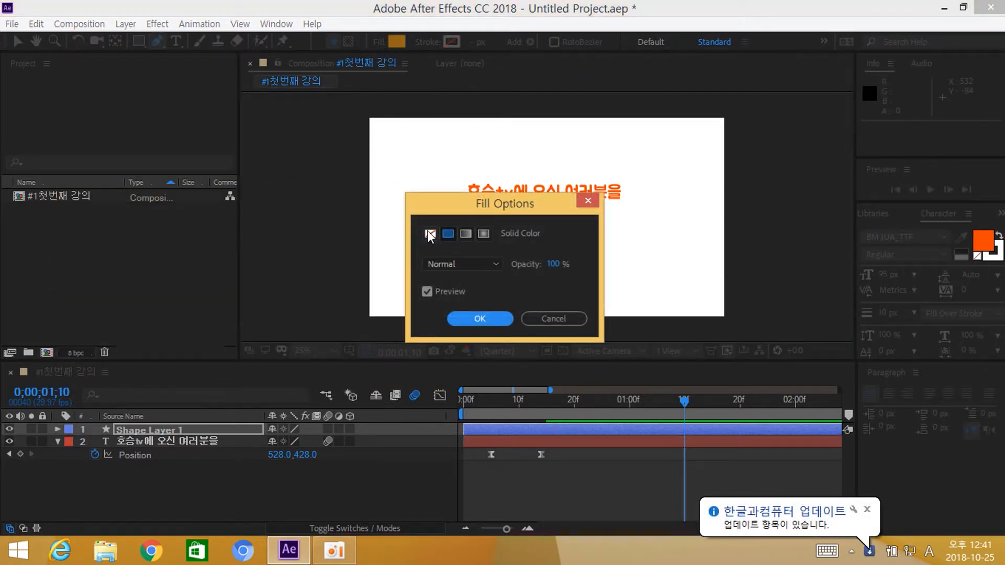
pyautogui.click(479, 319)
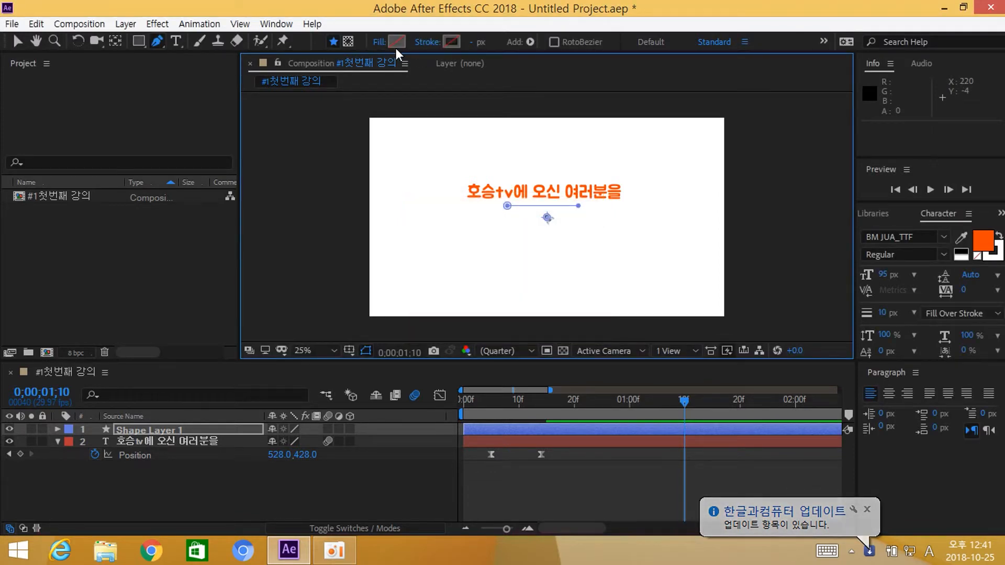
# Step: Give the line a yellow-orange stroke, colour F9BB00, with a width of 15 px
pyautogui.click(453, 42)
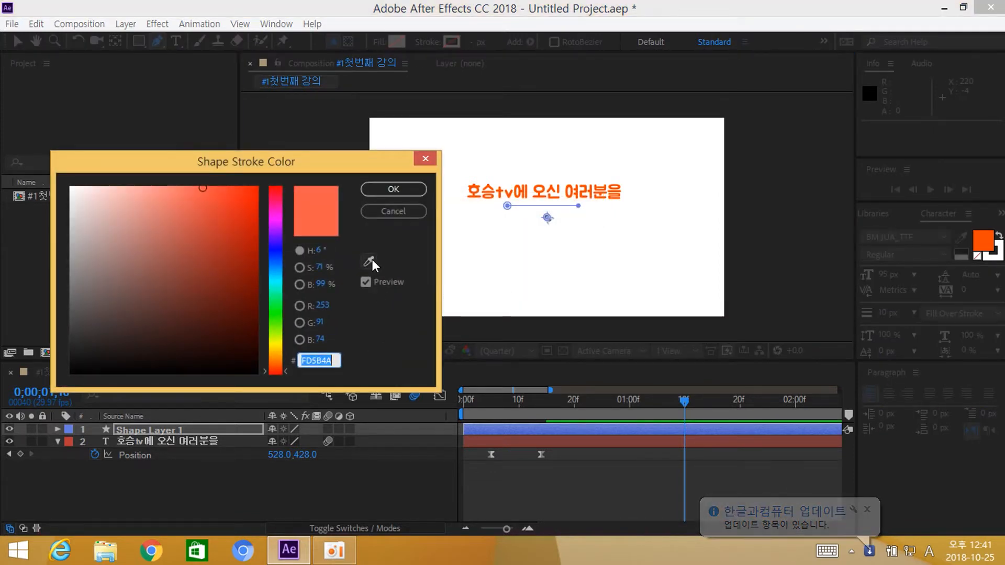
pyautogui.click(369, 261)
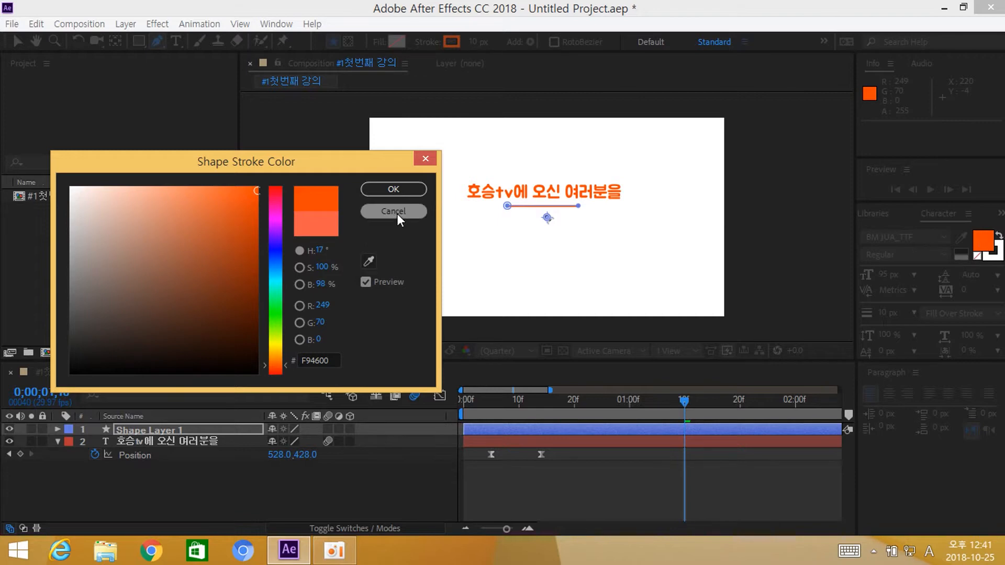
pyautogui.moveTo(276, 339); pyautogui.dragTo(274, 351)
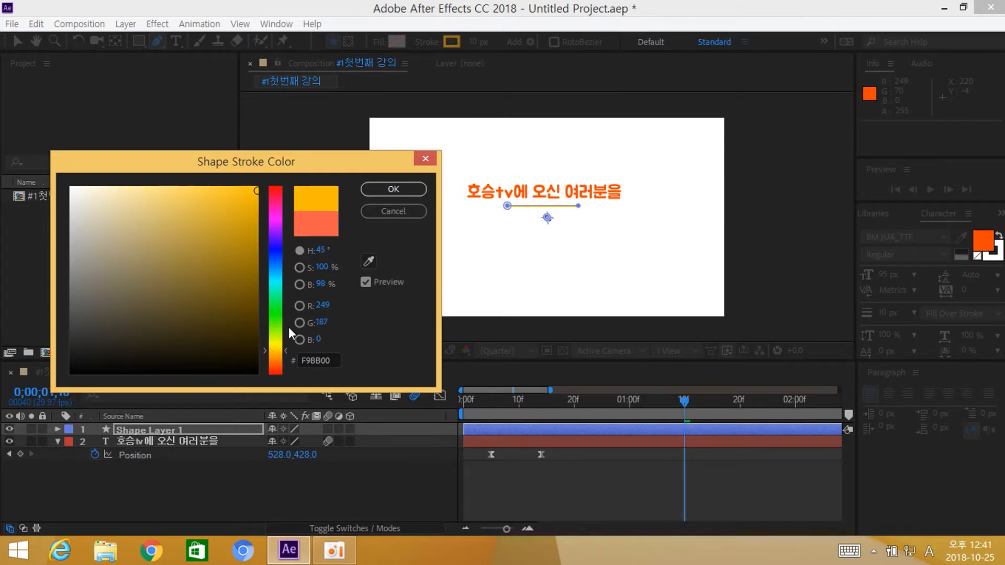
pyautogui.click(400, 188)
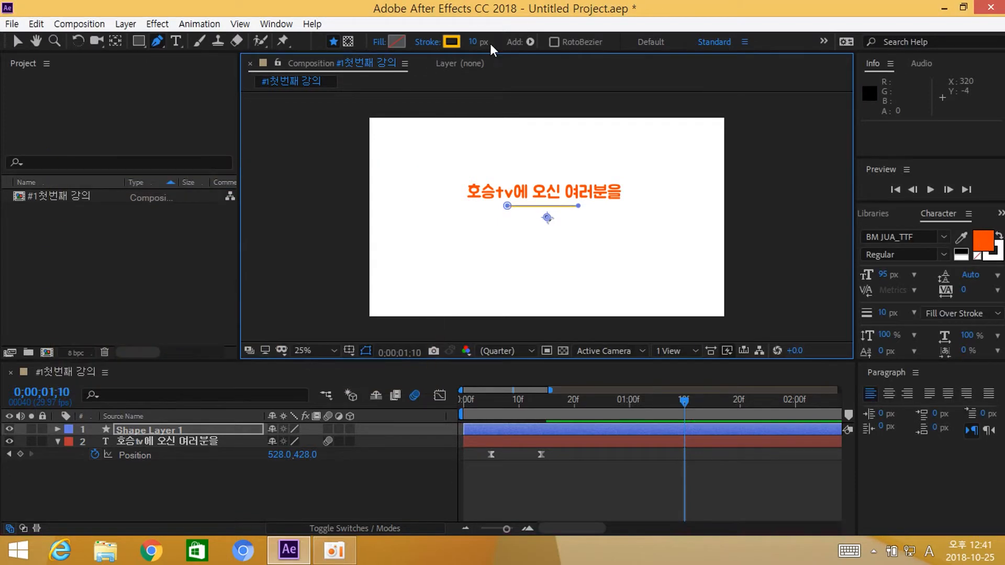
pyautogui.click(473, 43)
pyautogui.write('15')
pyautogui.press('Return')
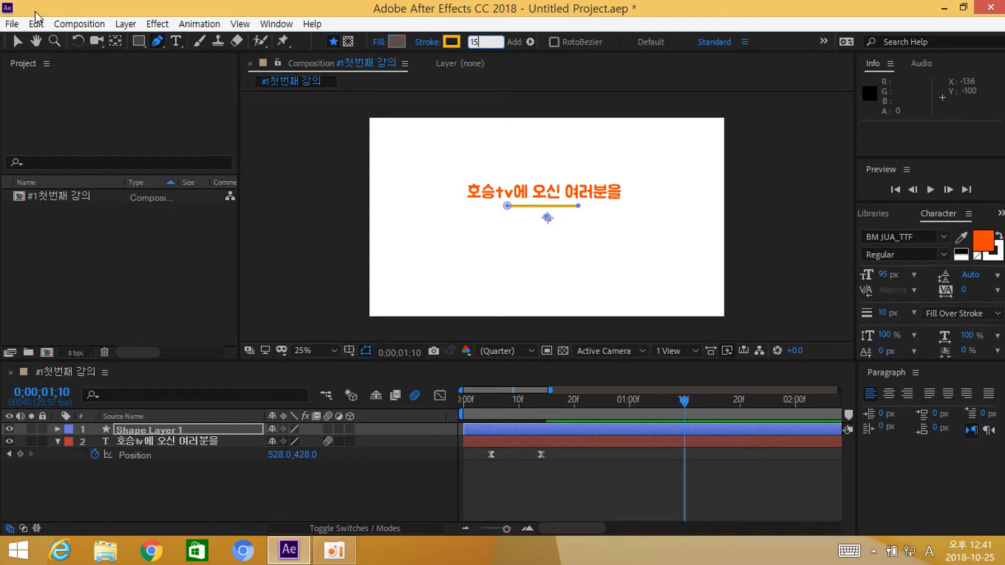
# Step: Try to move the line's anchor point to its left end
pyautogui.click(116, 41)
pyautogui.moveTo(547, 218); pyautogui.dragTo(508, 207)
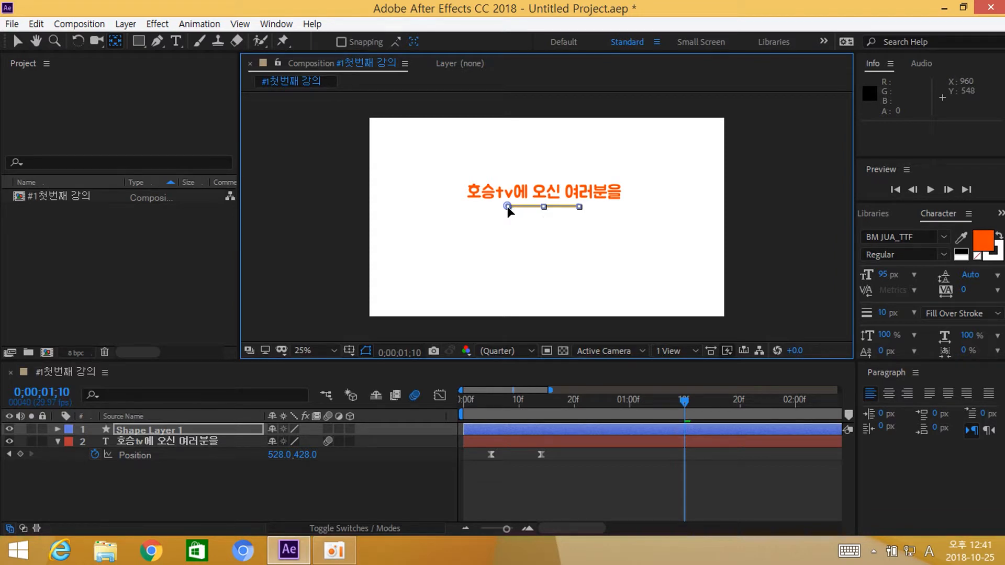
pyautogui.click(17, 42)
pyautogui.click(767, 203)
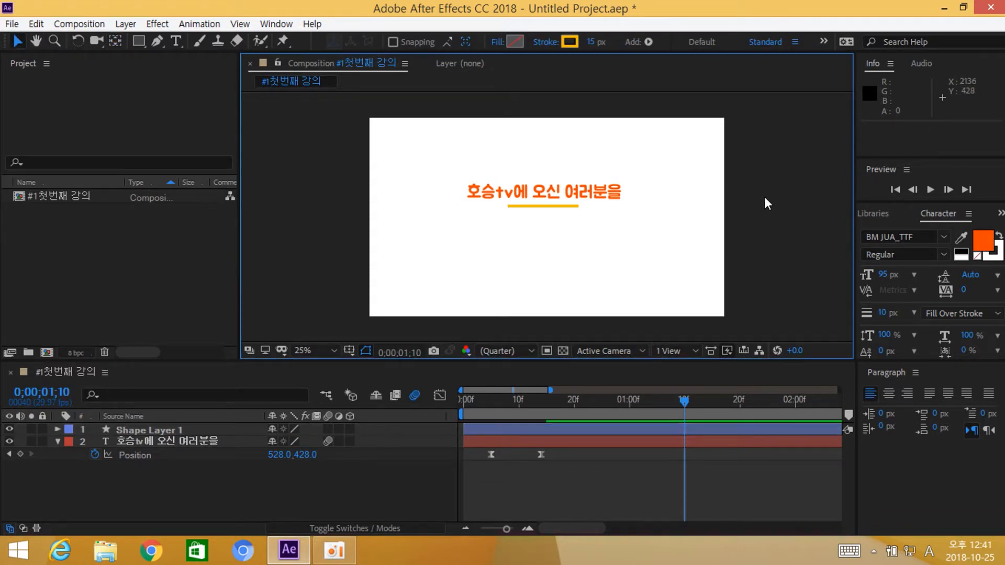
# Step: Trim the start of the underline's shape layer to 0;00;00;20
pyautogui.click(153, 430)
pyautogui.moveTo(627, 407); pyautogui.dragTo(577, 415)
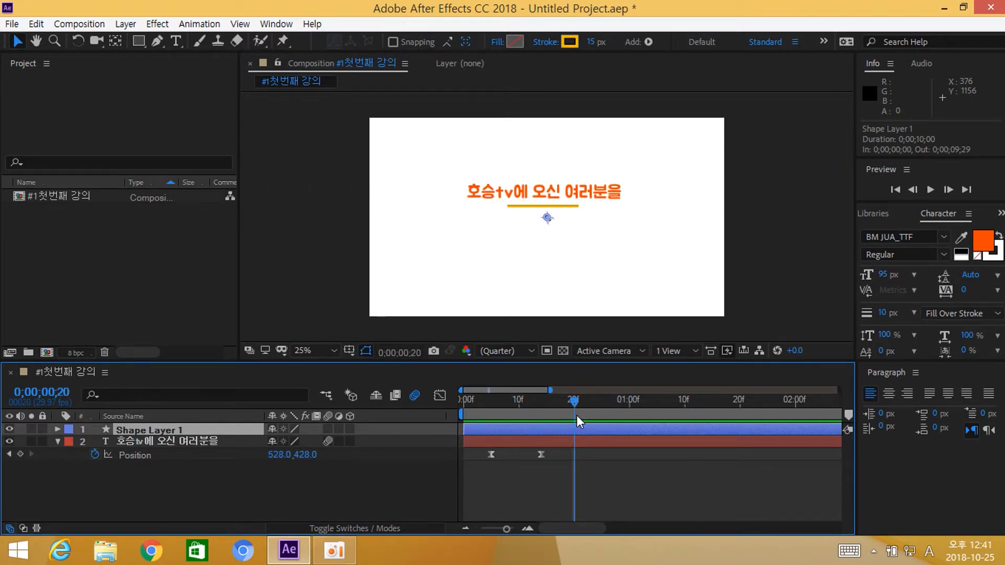
pyautogui.hotkey('alt', '[')
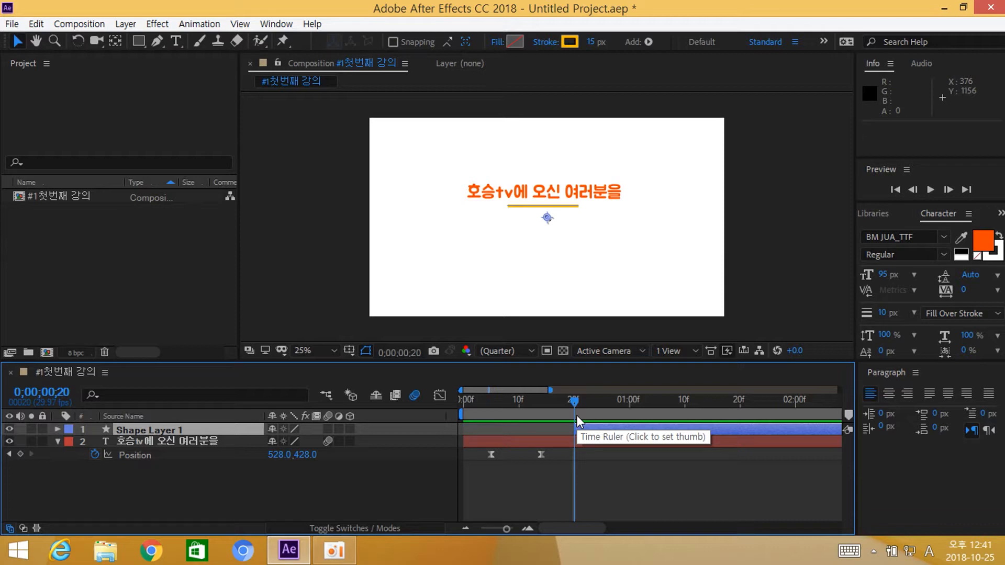
# Step: Add Trim Paths to the underline's shape layer and expand its properties
pyautogui.click(58, 429)
pyautogui.click(438, 442)
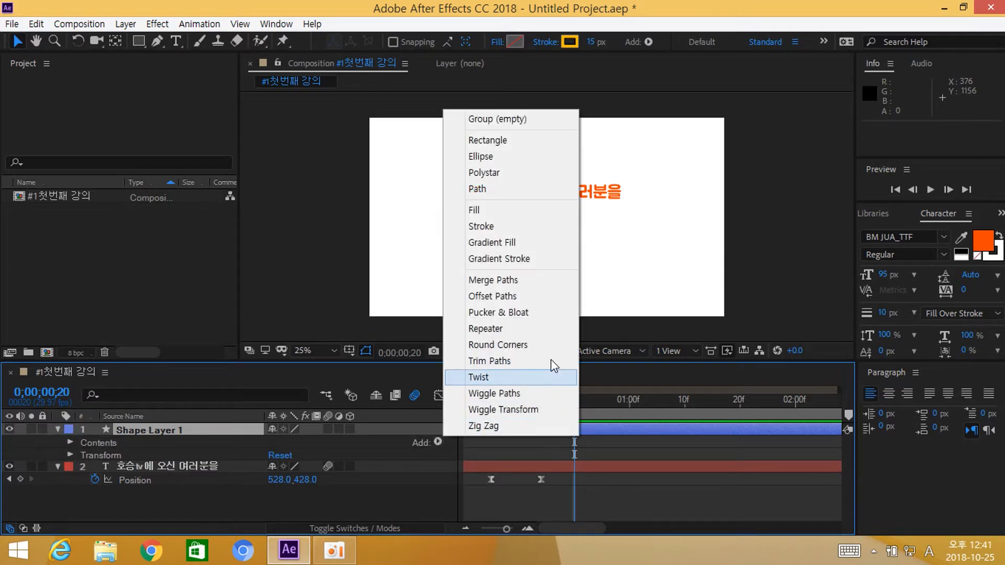
pyautogui.click(509, 362)
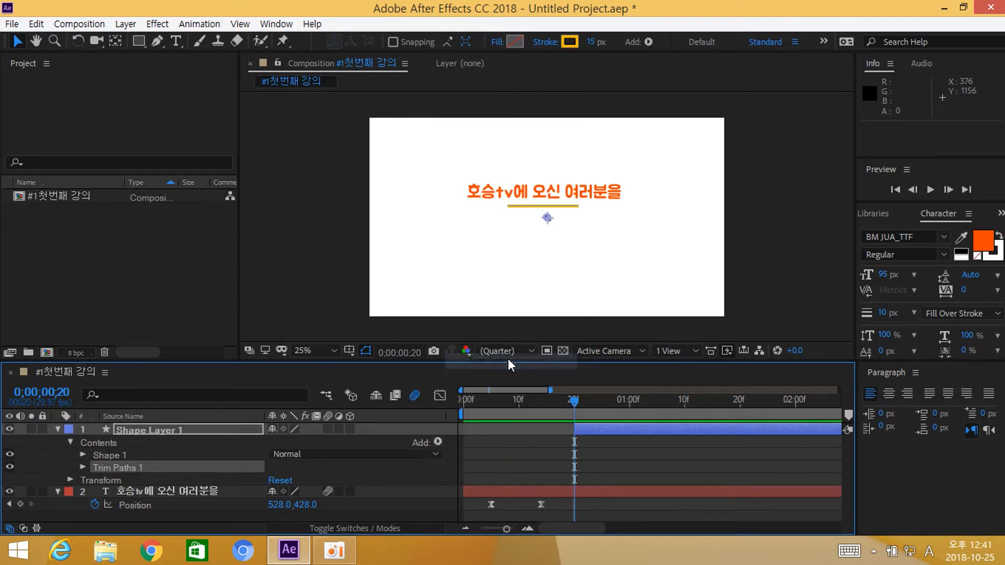
pyautogui.click(82, 467)
# Step: At 0;00;00;20, add keyframes for Trim Paths Start and End, with End set to 0%
pyautogui.click(107, 478)
pyautogui.click(107, 490)
pyautogui.click(278, 491)
pyautogui.write('0')
pyautogui.press('Return')
# Step: At 0;00;01;00, set Trim Paths Start to 100% to add a second Start keyframe
pyautogui.moveTo(624, 407); pyautogui.dragTo(630, 407)
pyautogui.moveTo(281, 479); pyautogui.dragTo(429, 476)
pyautogui.click(639, 464)
# Step: Preview the new underline's draw-on animation
pyautogui.moveTo(629, 406); pyautogui.dragTo(567, 417)
pyautogui.press('space')
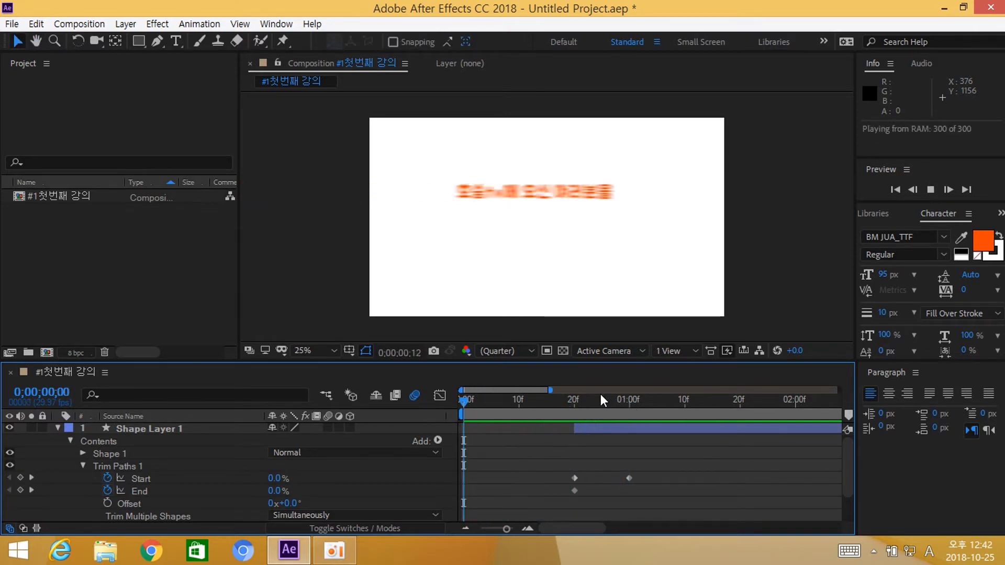
pyautogui.press('space')
# Step: Apply Easy Ease to all Trim Paths Start and End keyframes
pyautogui.moveTo(660, 460); pyautogui.dragTo(570, 489)
pyautogui.rightClick(576, 476)
pyautogui.moveTo(649, 465)
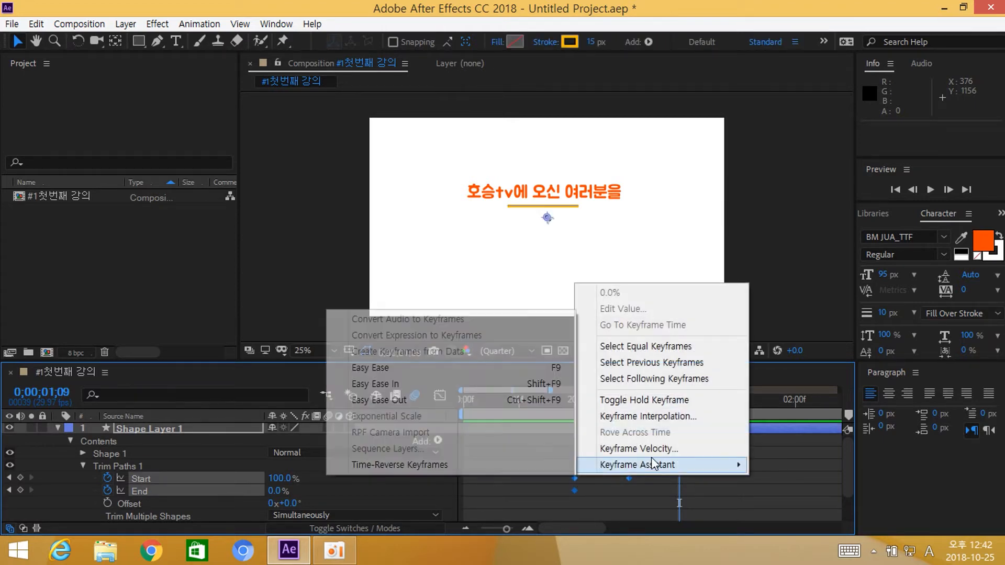
pyautogui.click(455, 369)
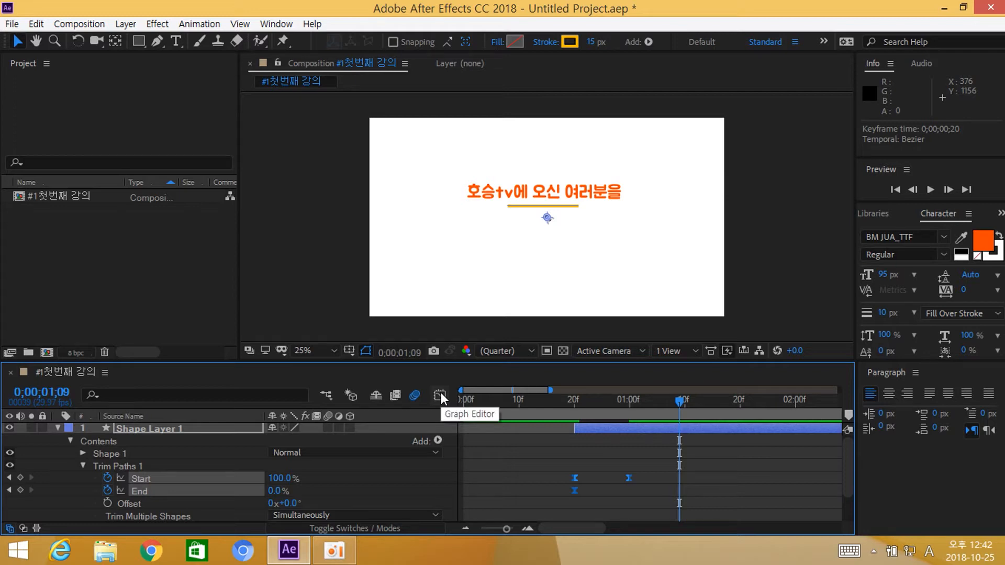
# Step: In the Graph Editor, lengthen the outgoing ease of the first Start keyframe to about 0;00;00;26, and return to the layer timeline
pyautogui.click(441, 393)
pyautogui.moveTo(629, 496)
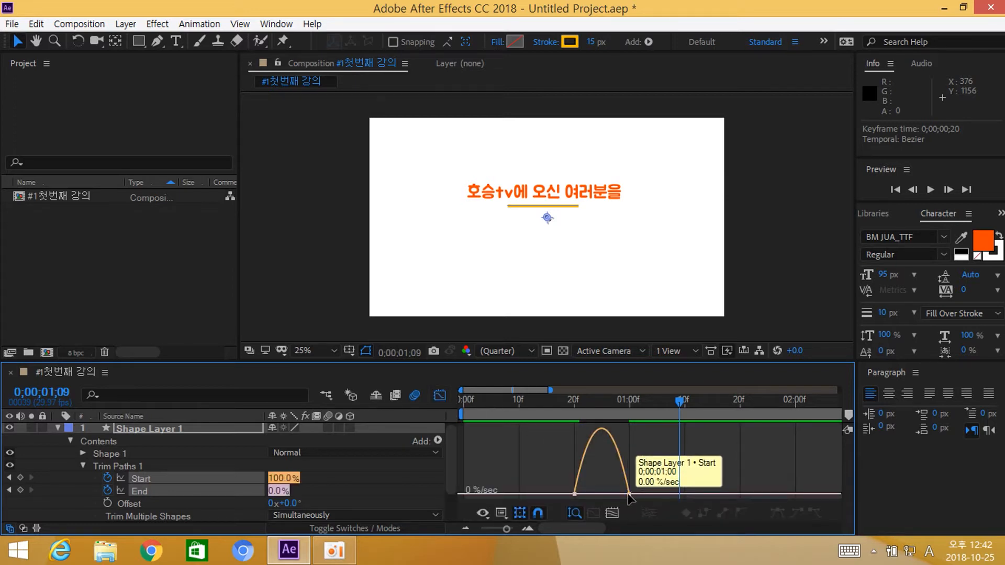
pyautogui.click(629, 495)
pyautogui.moveTo(585, 496); pyautogui.dragTo(608, 494)
pyautogui.click(438, 398)
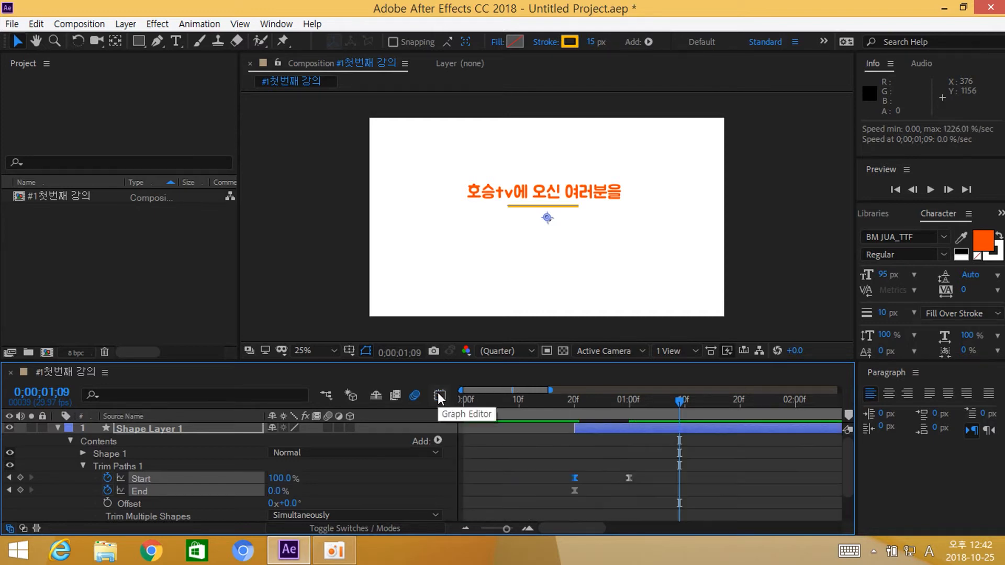
pyautogui.click(664, 513)
# Step: Preview the text slide-in and eased underline animation from the start of the composition
pyautogui.moveTo(621, 403); pyautogui.dragTo(422, 407)
pyautogui.press('space')
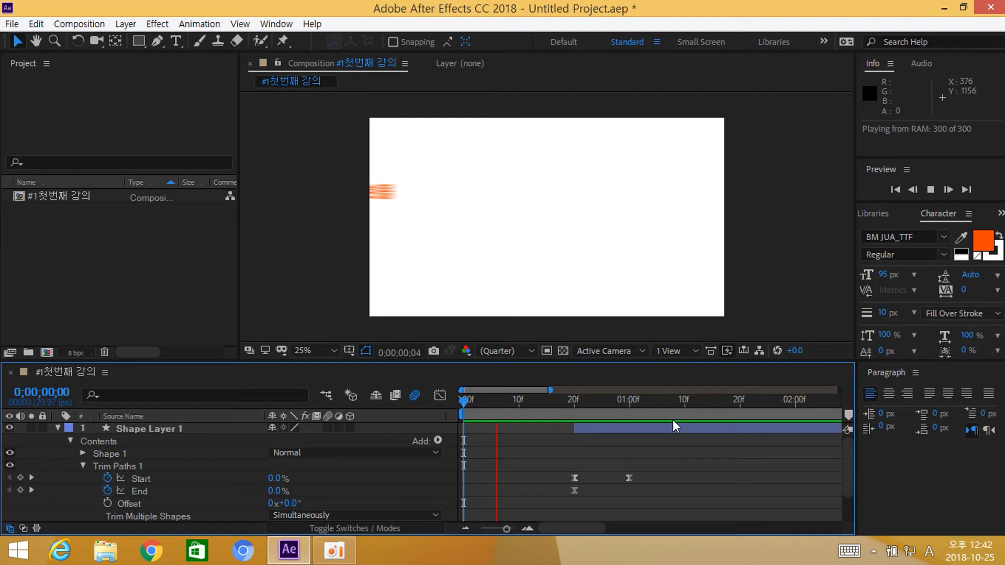
pyautogui.press('space')
pyautogui.press('space')
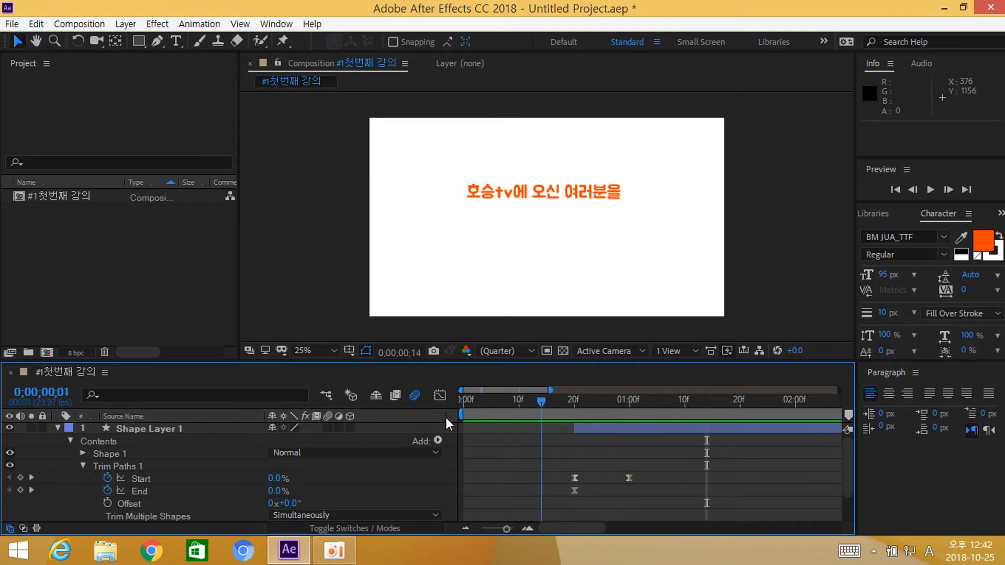
pyautogui.press('space')
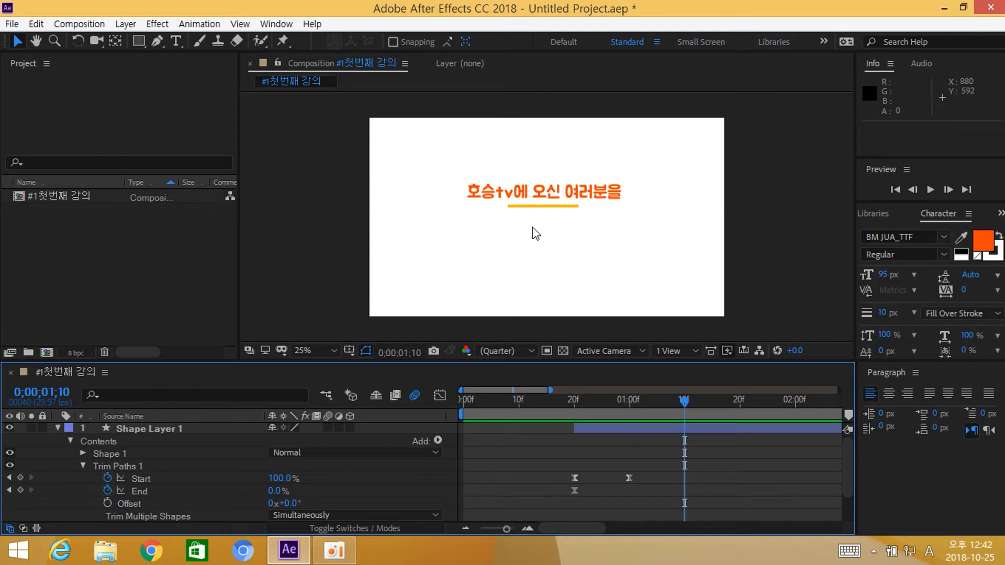
# Step: Collapse the underline layer and add a new text layer reading "환영합니다." beneath the underline
pyautogui.click(58, 427)
pyautogui.click(176, 40)
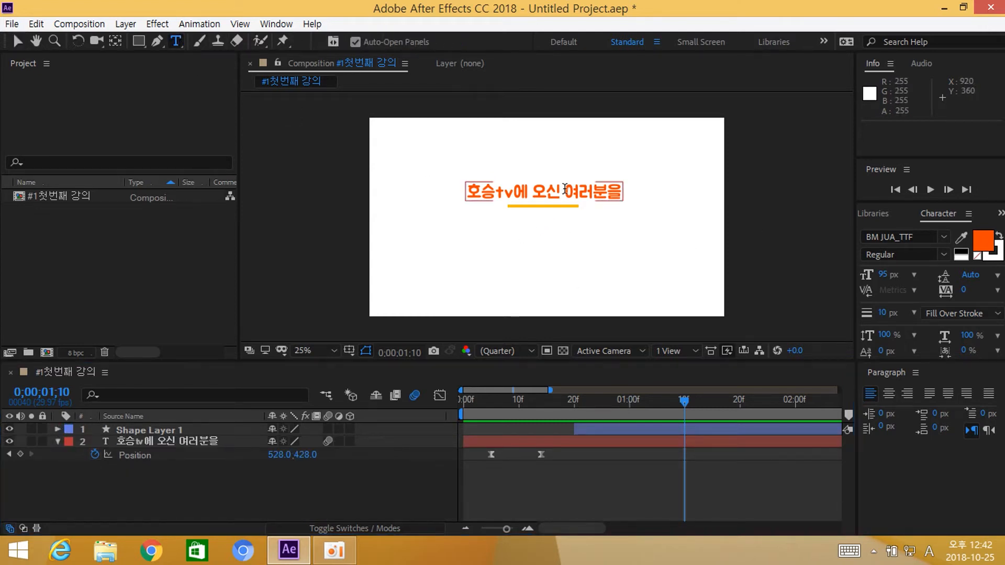
pyautogui.click(512, 225)
pyautogui.write('g')
pyautogui.press('BackSpace')
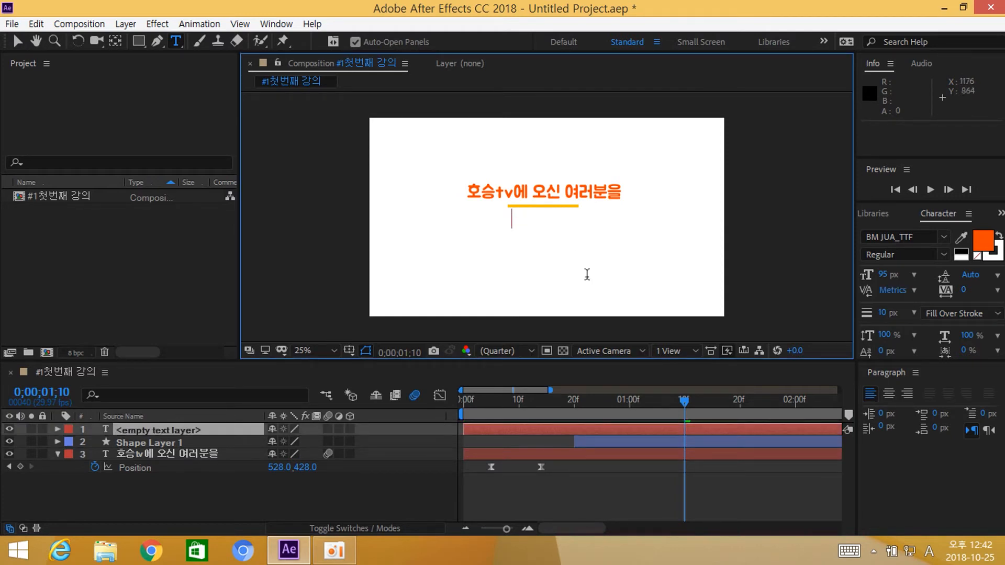
pyautogui.press('Hangul')
pyautogui.write('환영합니다.')
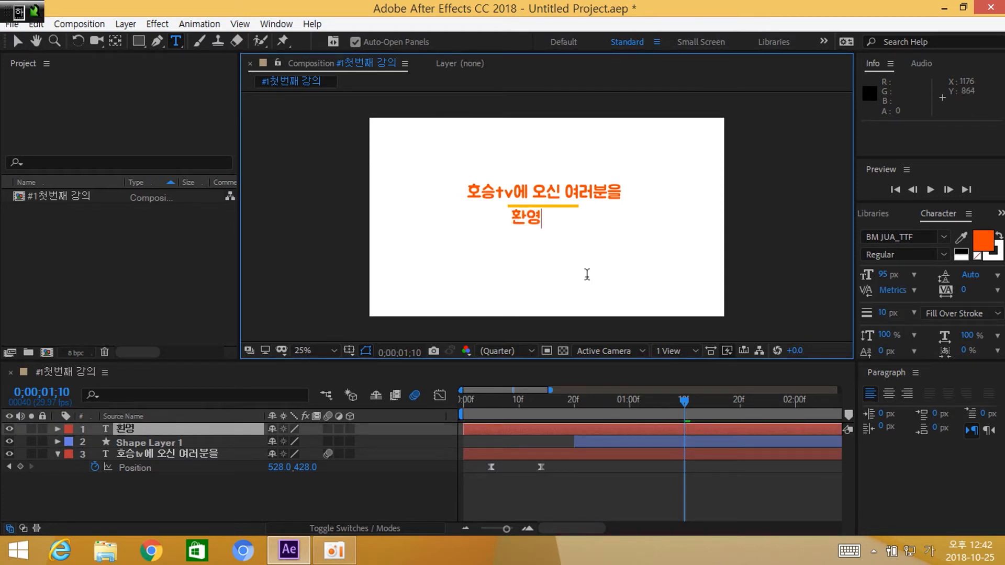
# Step: Move the "환영합니다." text to position 720, 596 beneath the underline and shift its anchor point to the text's center
pyautogui.click(17, 40)
pyautogui.moveTo(574, 217); pyautogui.dragTo(560, 226)
pyautogui.click(115, 40)
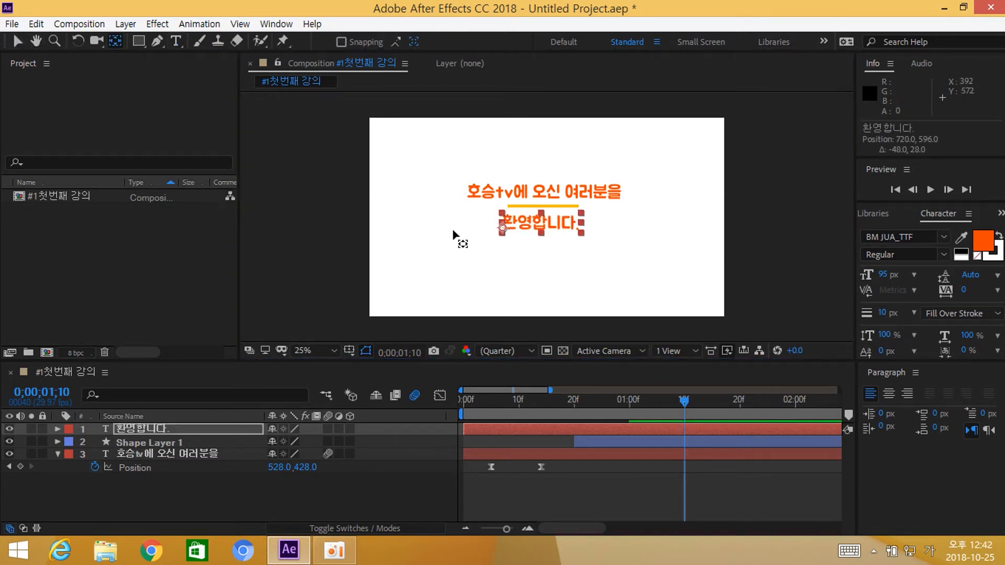
pyautogui.moveTo(502, 227); pyautogui.dragTo(542, 224)
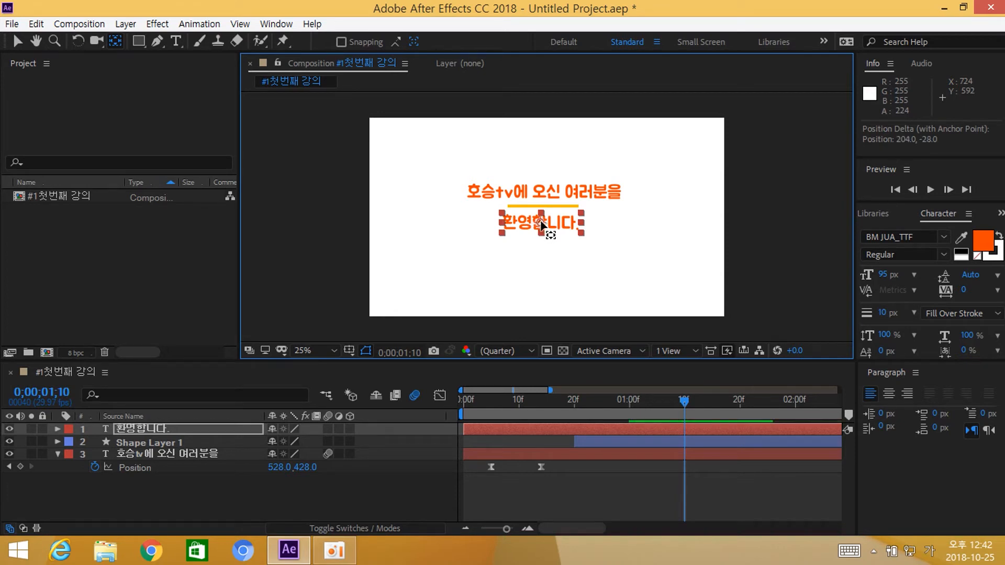
# Step: Trim the "환영합니다." layer to start at 0;00;01;10 and keyframe its Scale from 0% there to 100% at 0;00;01;20
pyautogui.press('v')
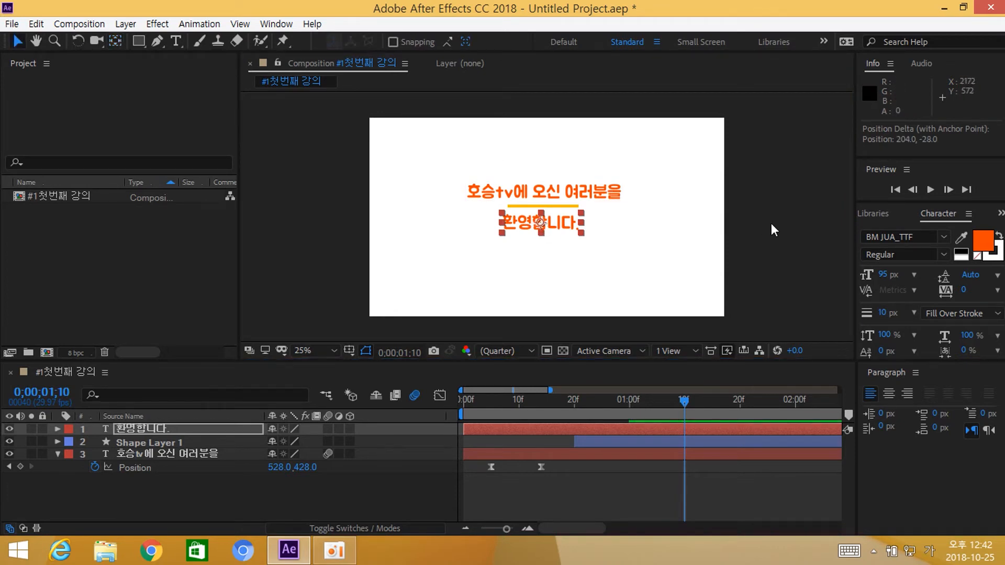
pyautogui.hotkey('alt', '[')
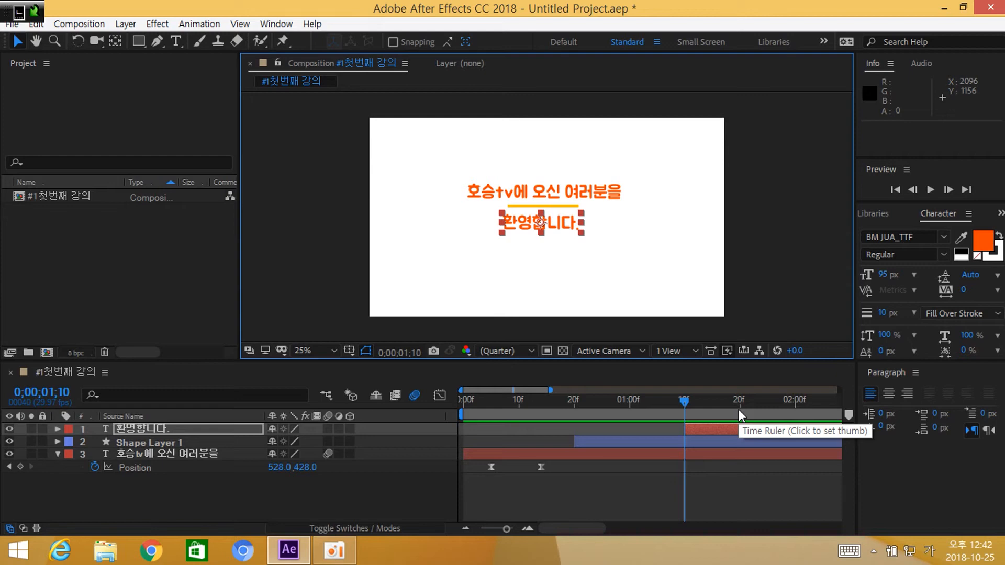
pyautogui.press('s')
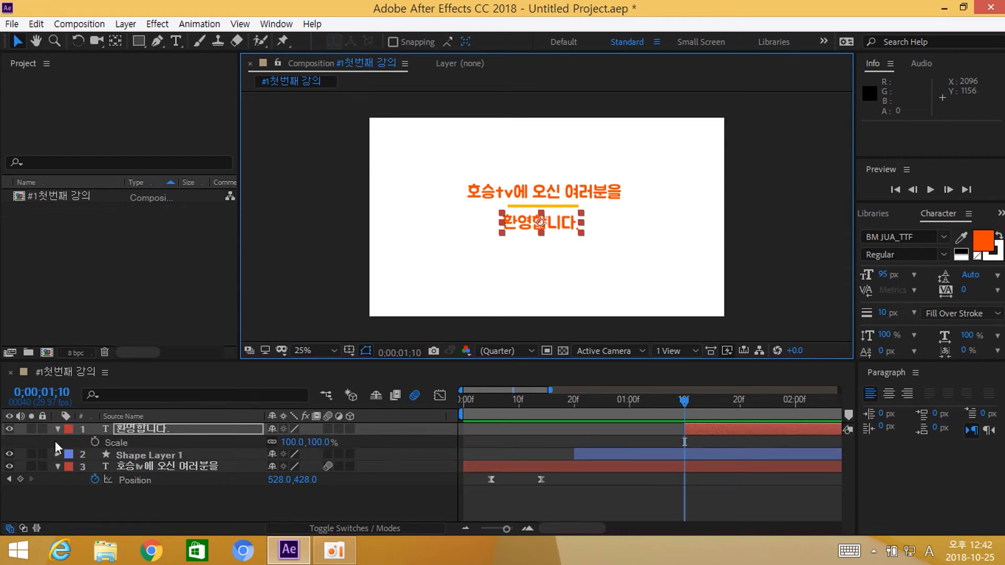
pyautogui.click(94, 442)
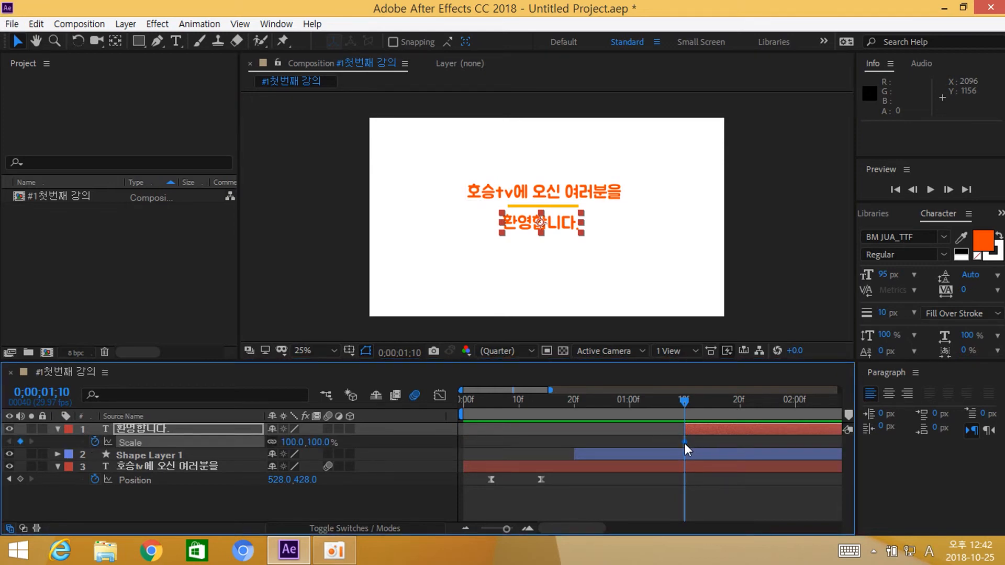
pyautogui.moveTo(685, 443); pyautogui.dragTo(742, 454)
pyautogui.click(302, 440)
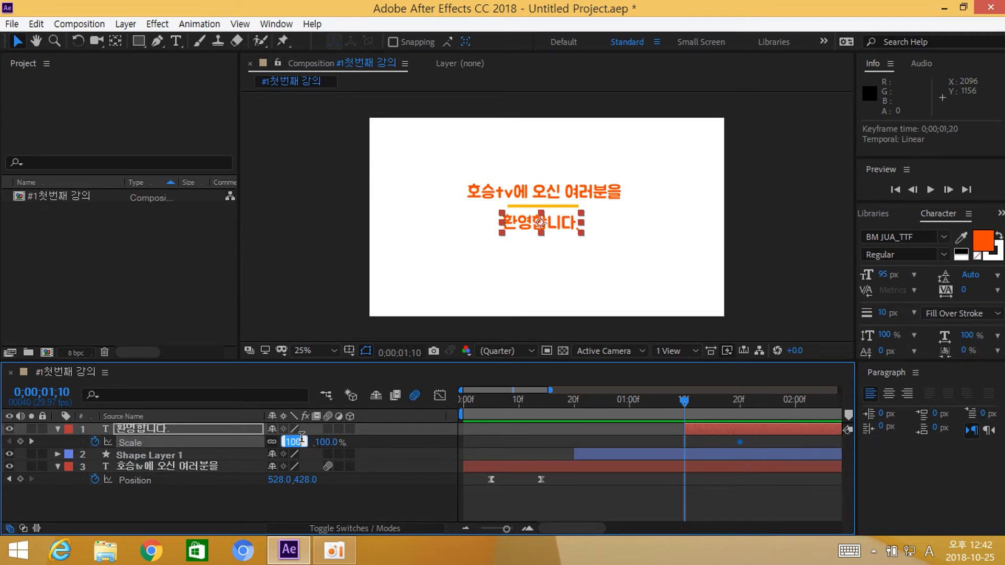
pyautogui.write('0')
pyautogui.press('Return')
pyautogui.click(775, 504)
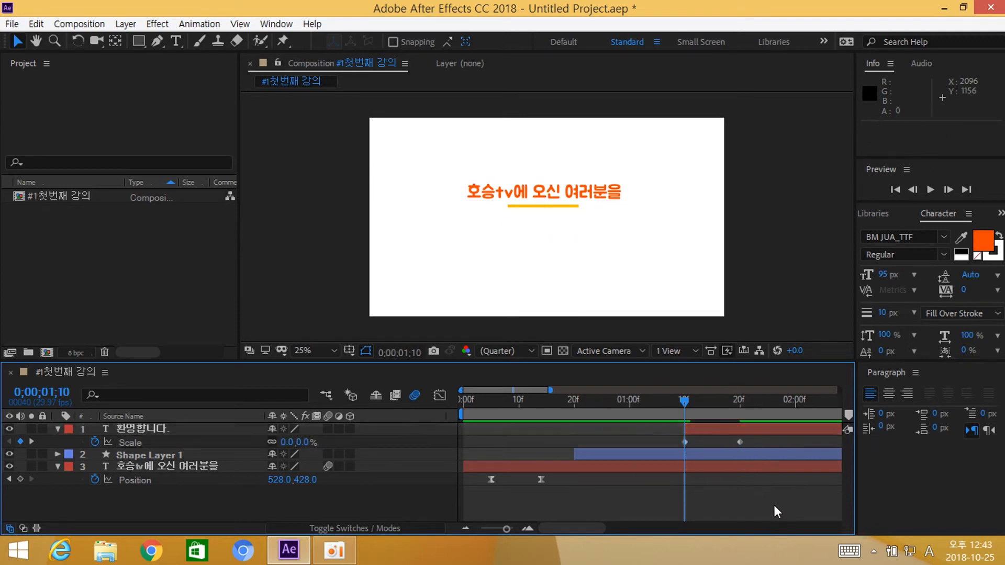
# Step: At 0;00;01;20, move the anchor point of the "환영합니다." text to its lower-left corner
pyautogui.moveTo(749, 401)
pyautogui.mouseDown()
pyautogui.moveTo(685, 399)
pyautogui.moveTo(740, 410)
pyautogui.mouseUp()
pyautogui.click(756, 429)
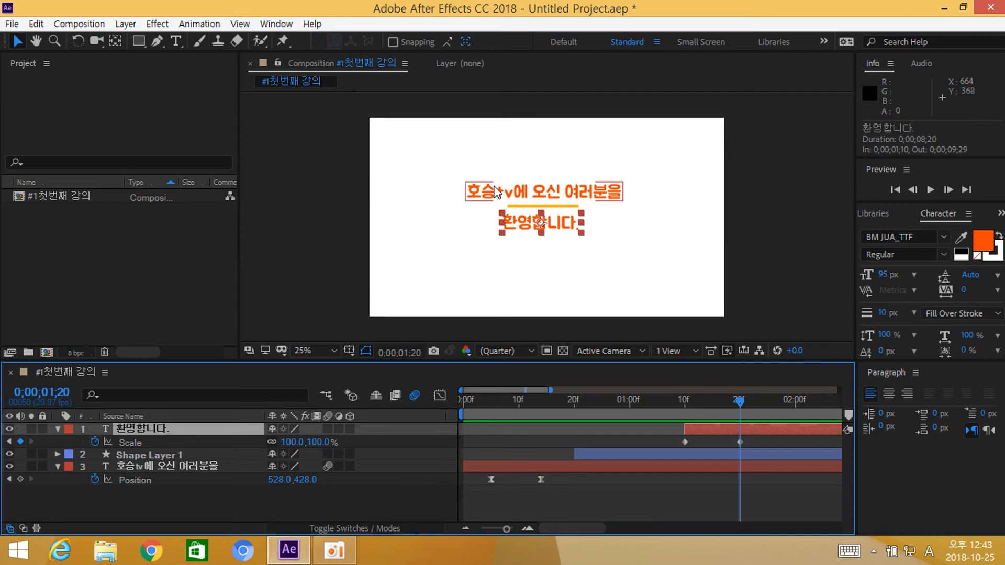
pyautogui.click(116, 42)
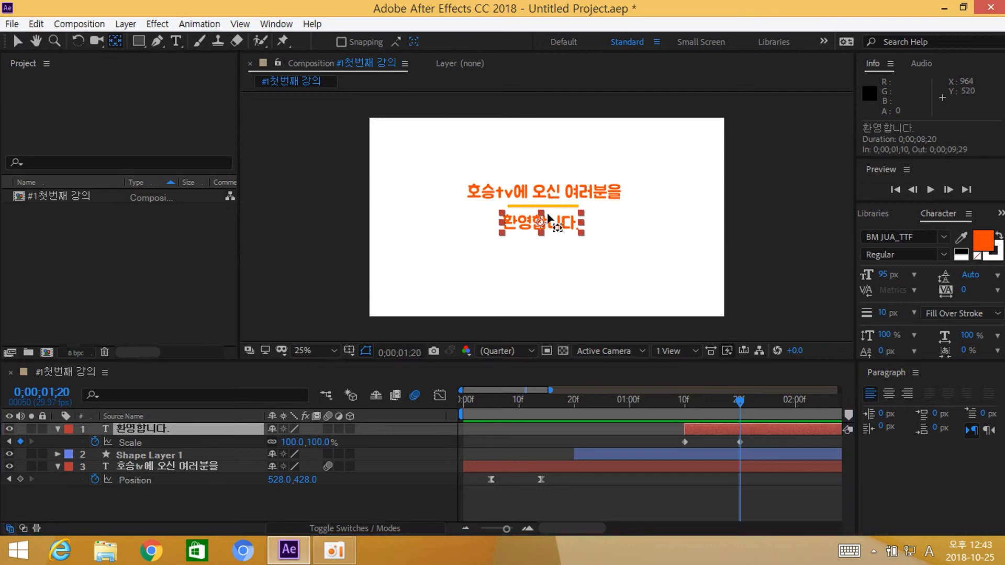
pyautogui.moveTo(549, 237); pyautogui.dragTo(503, 235)
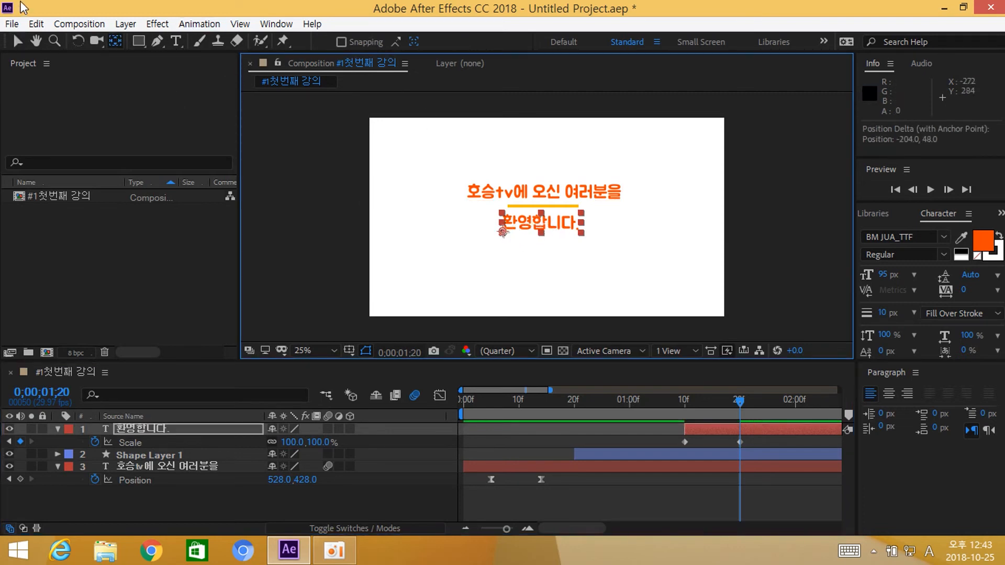
pyautogui.click(13, 41)
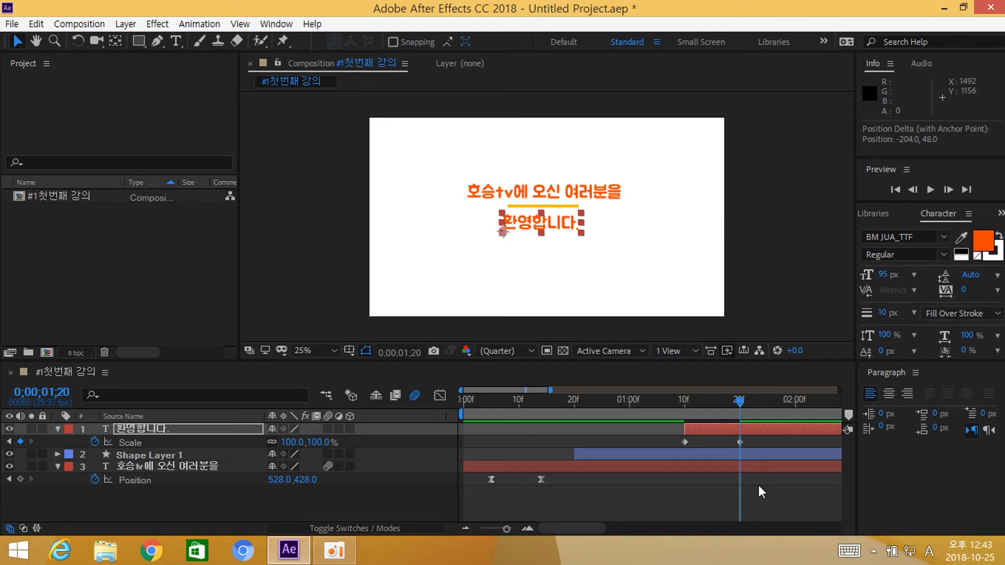
# Step: Preview the "환영합니다." text scaling up from its lower-left corner, starting from 0;00;01;09
pyautogui.moveTo(720, 406); pyautogui.dragTo(680, 406)
pyautogui.press('space')
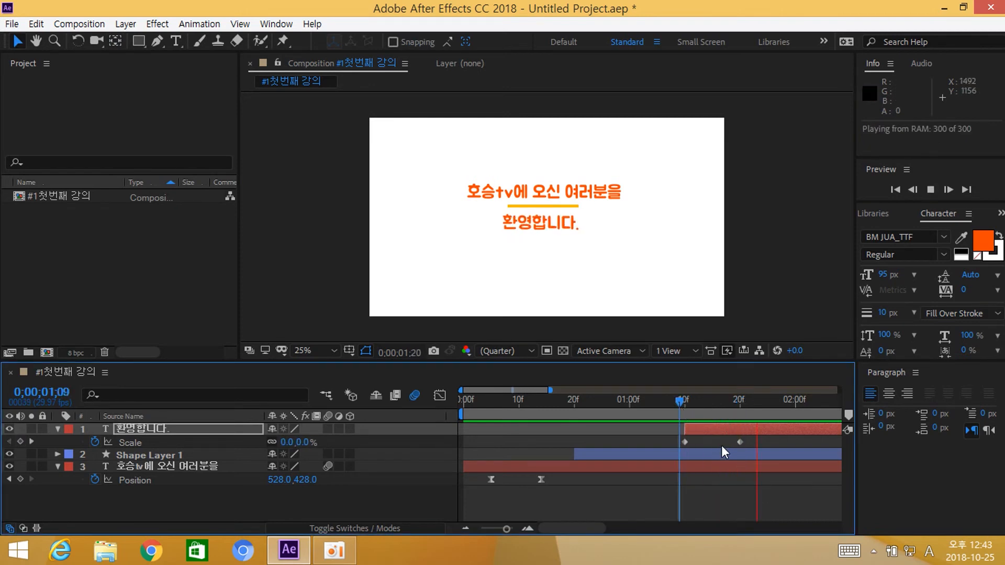
pyautogui.press('space')
# Step: At 0;00;01;20, move the anchor point of the "환영합니다." text back to the text's center
pyautogui.moveTo(745, 404); pyautogui.dragTo(740, 398)
pyautogui.click(752, 429)
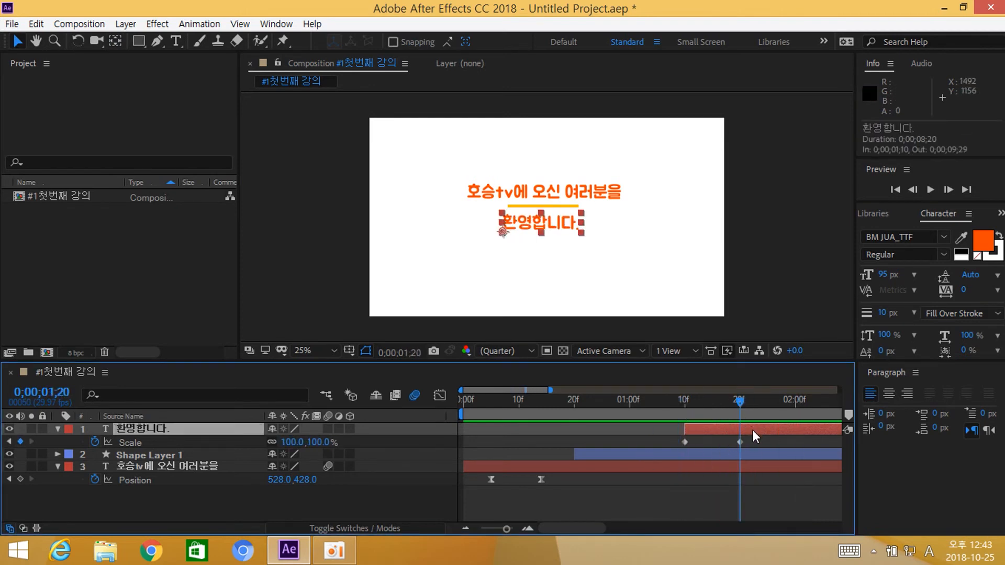
pyautogui.click(115, 41)
pyautogui.click(502, 234)
pyautogui.moveTo(502, 234); pyautogui.dragTo(540, 226)
pyautogui.click(17, 41)
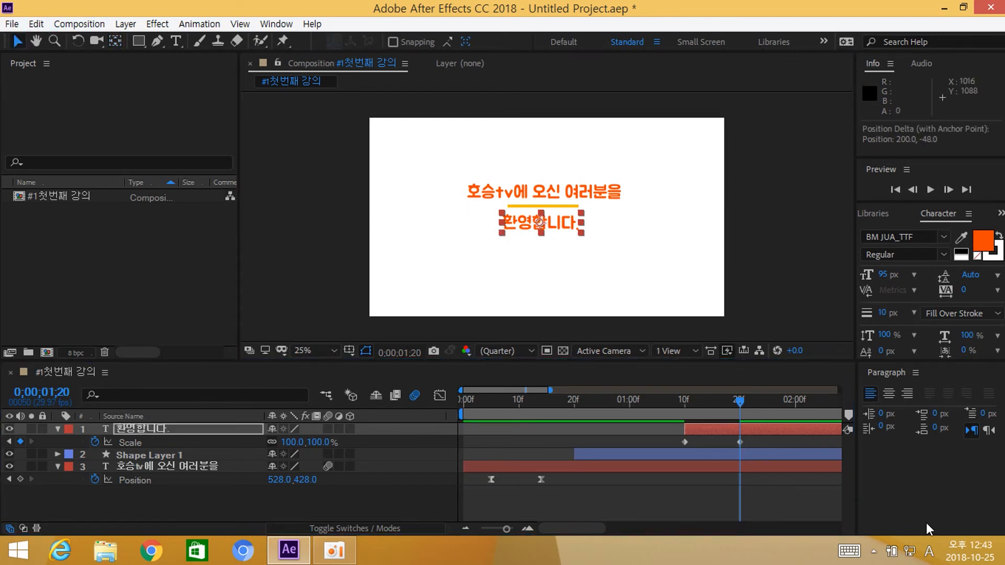
# Step: Apply Easy Ease to both Scale keyframes of the "환영합니다." layer
pyautogui.moveTo(779, 439); pyautogui.dragTo(686, 450)
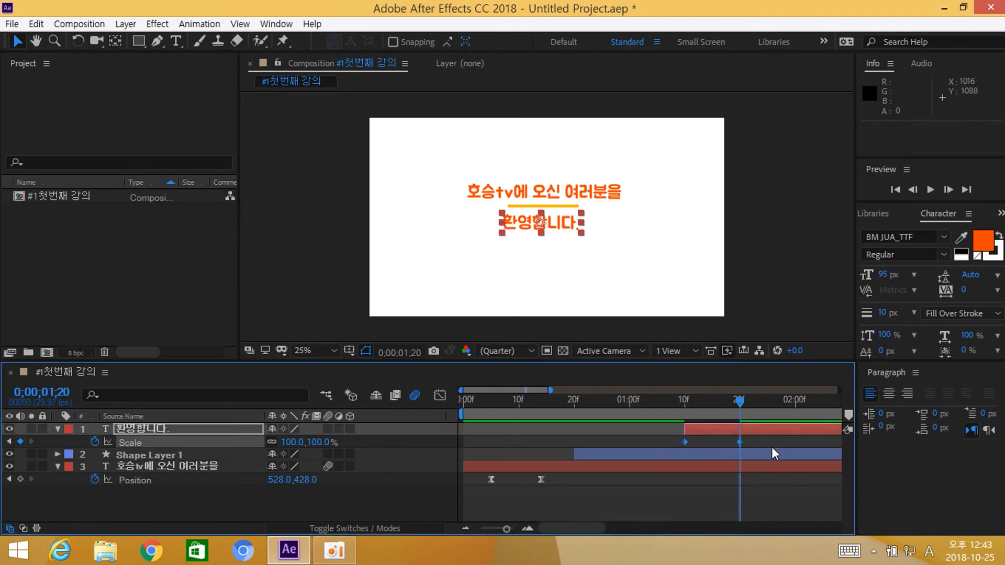
pyautogui.rightClick(685, 442)
pyautogui.moveTo(735, 431)
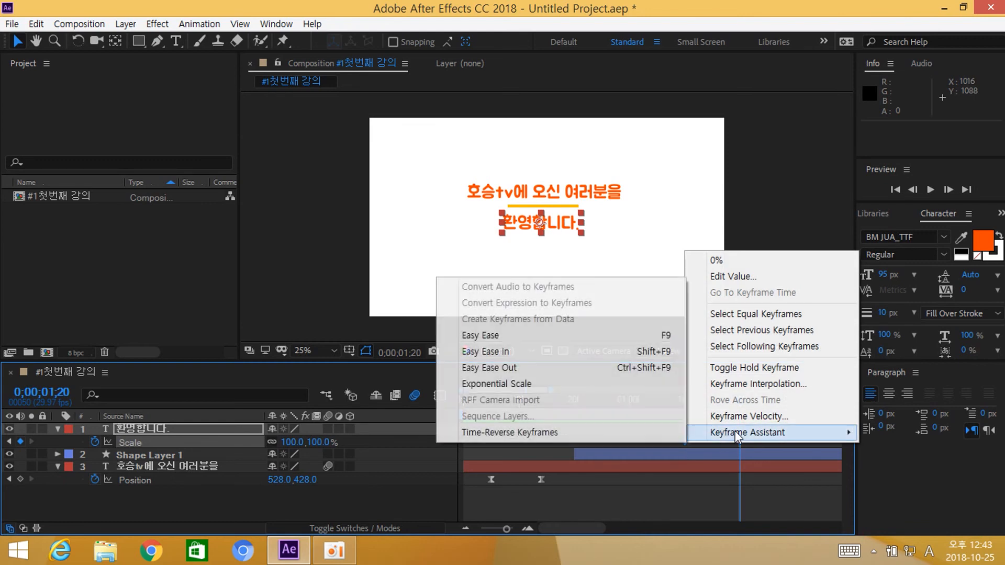
pyautogui.click(557, 335)
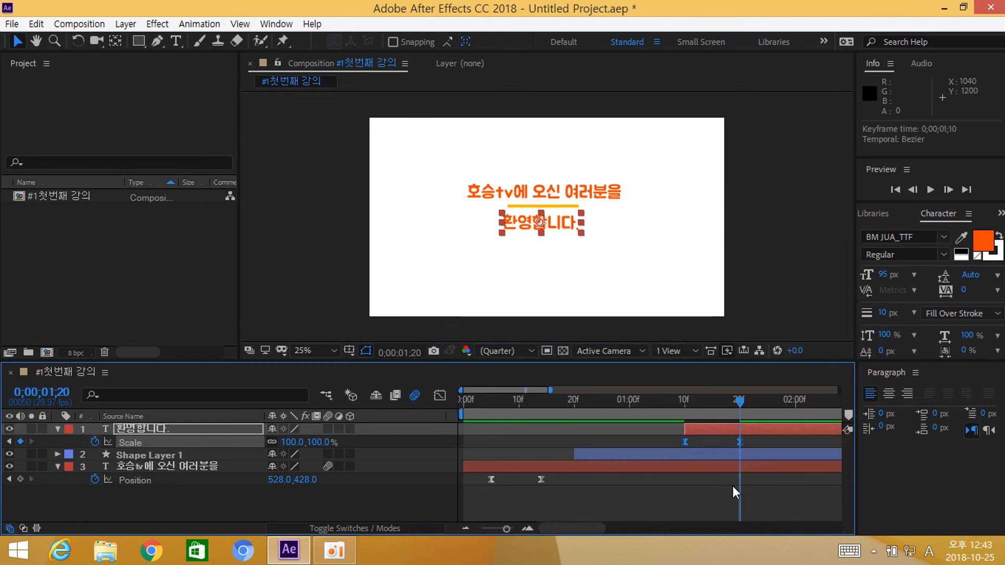
pyautogui.click(733, 485)
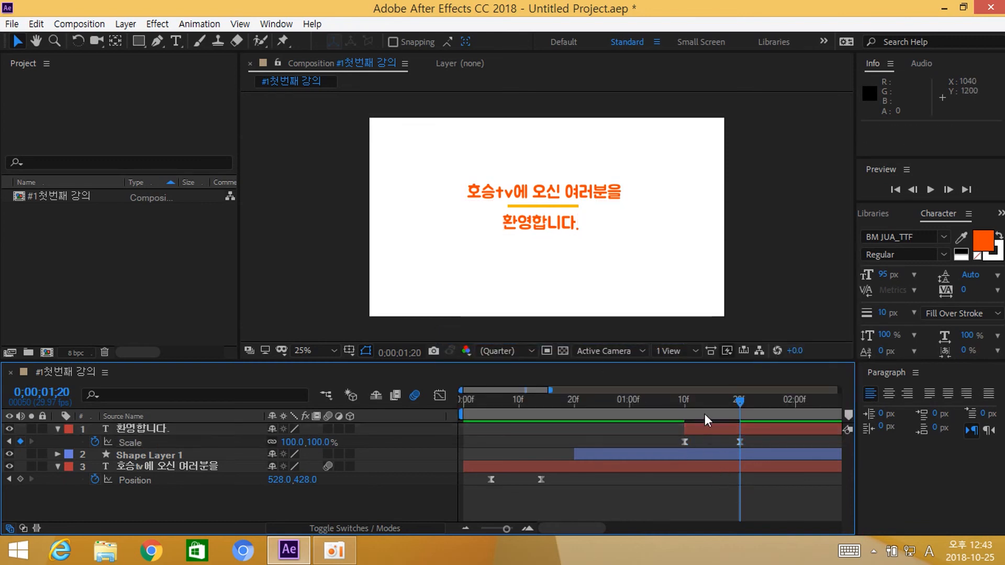
# Step: Preview the whole animation from the start of the composition through the scale-up of the second text line
pyautogui.press('Home')
pyautogui.press('space')
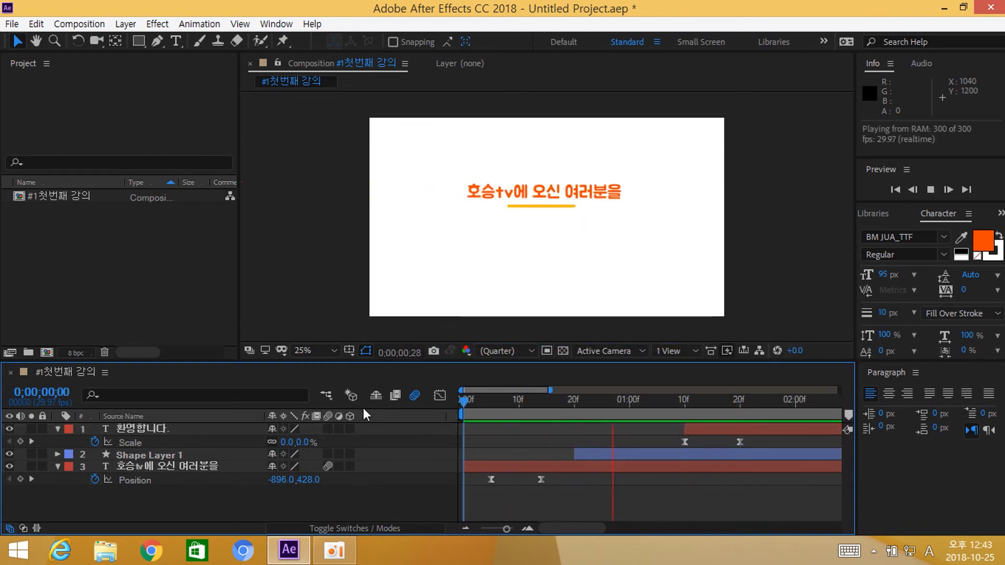
pyautogui.press('space')
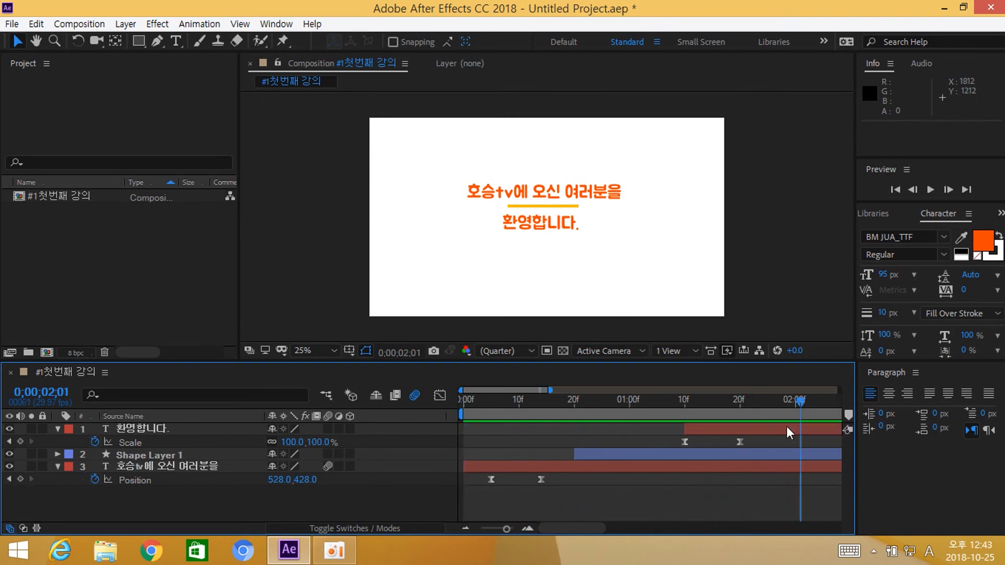